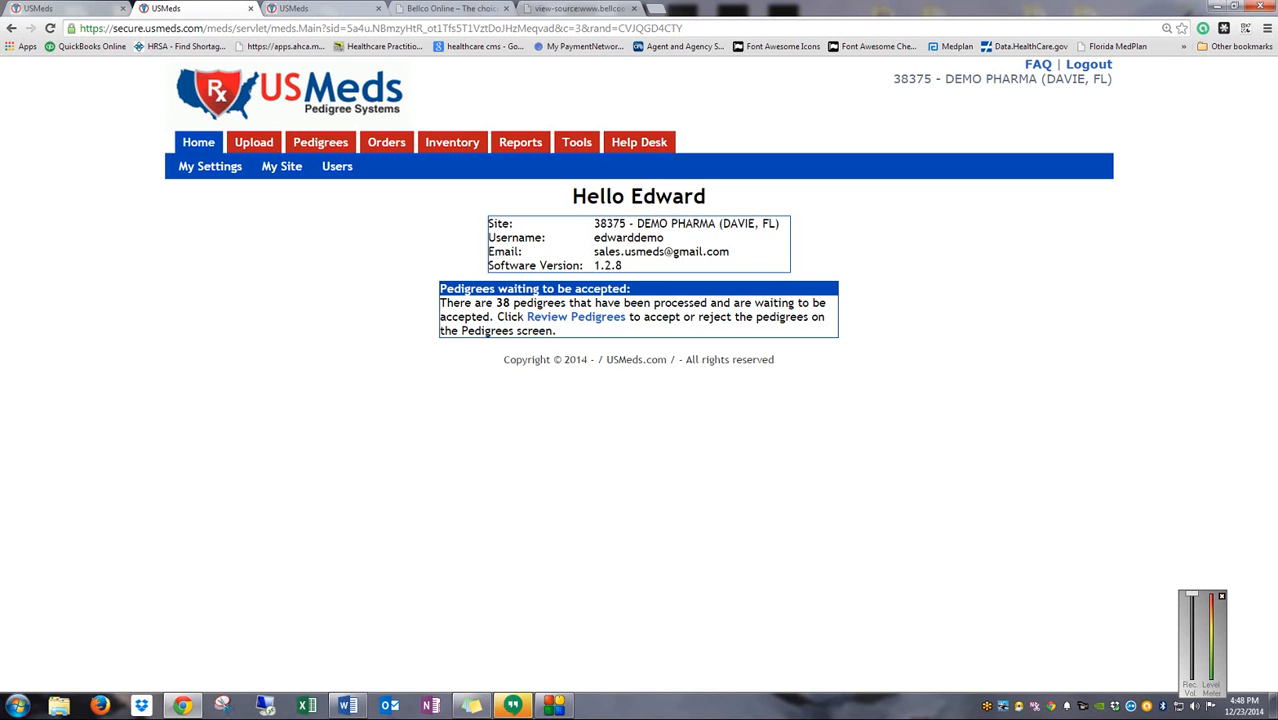
pyautogui.click(314, 149)
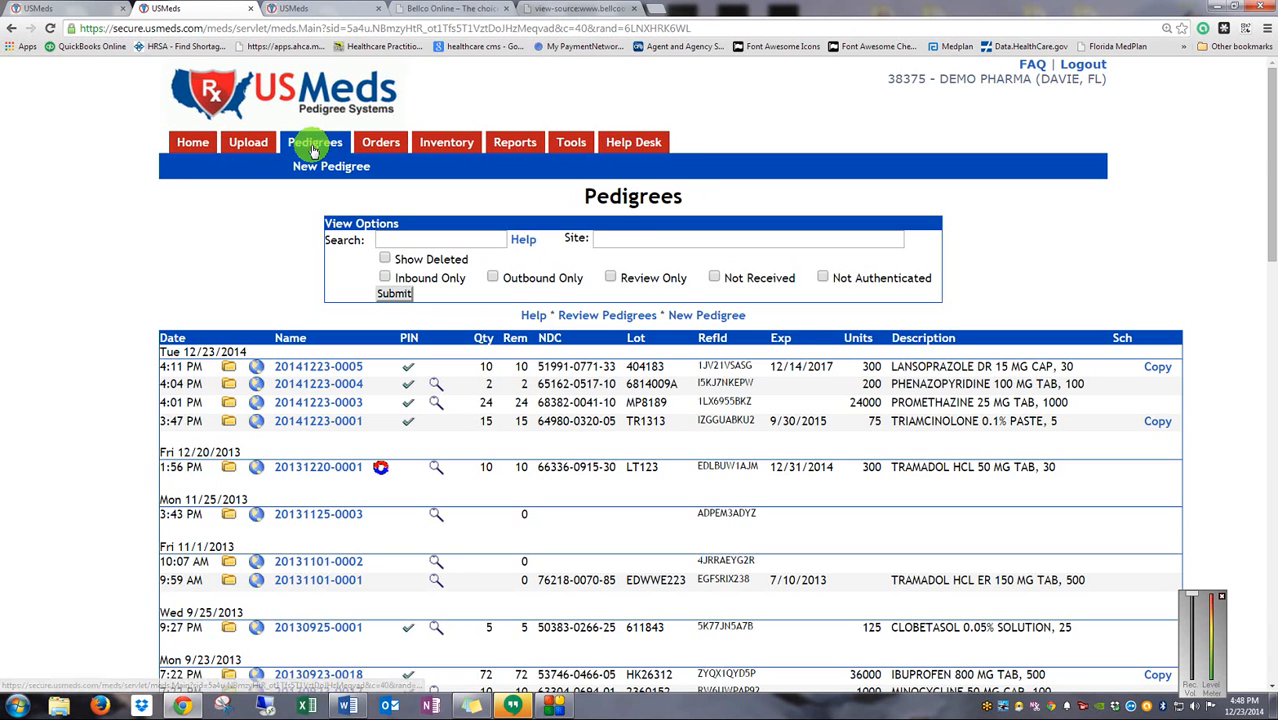
pyautogui.click(320, 386)
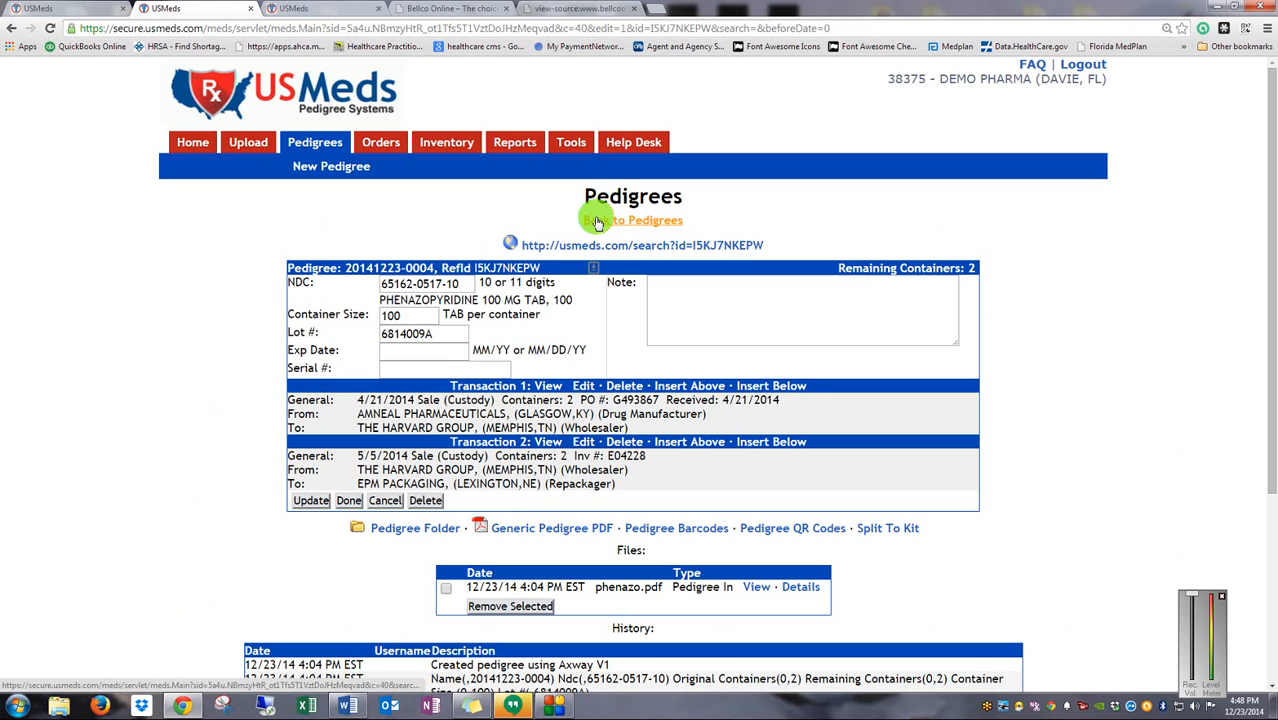
pyautogui.click(309, 150)
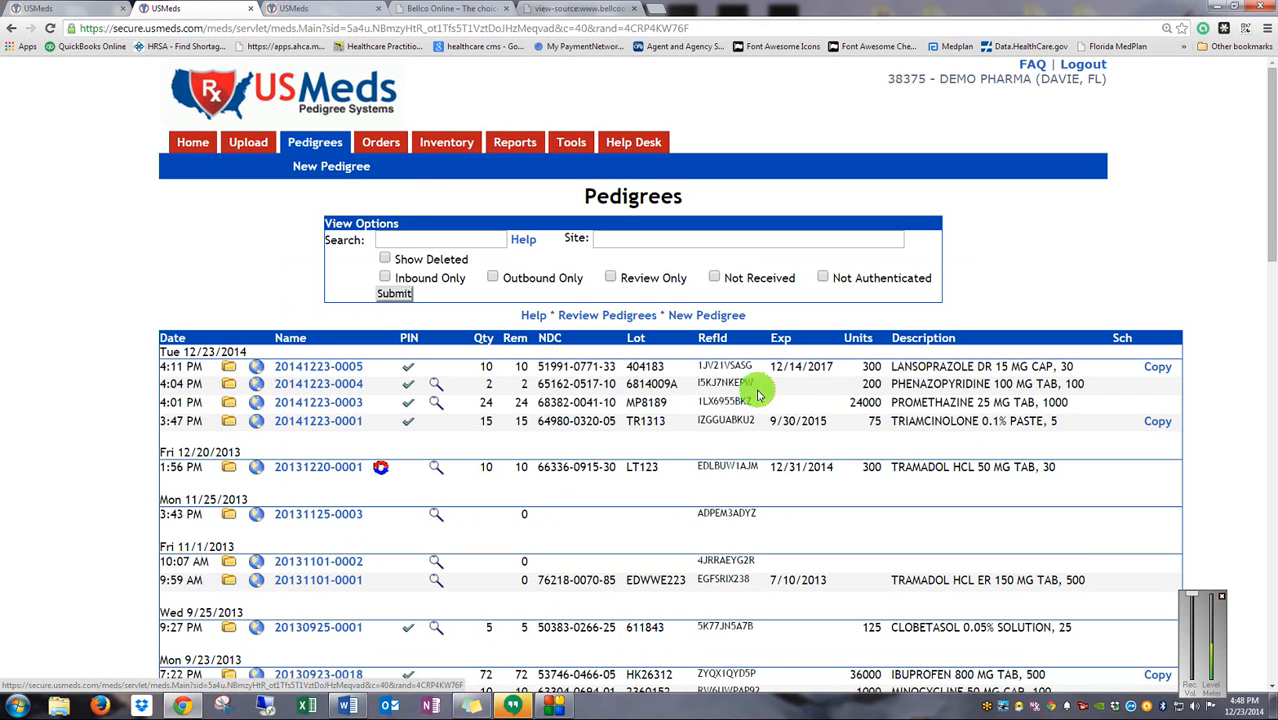
pyautogui.click(380, 144)
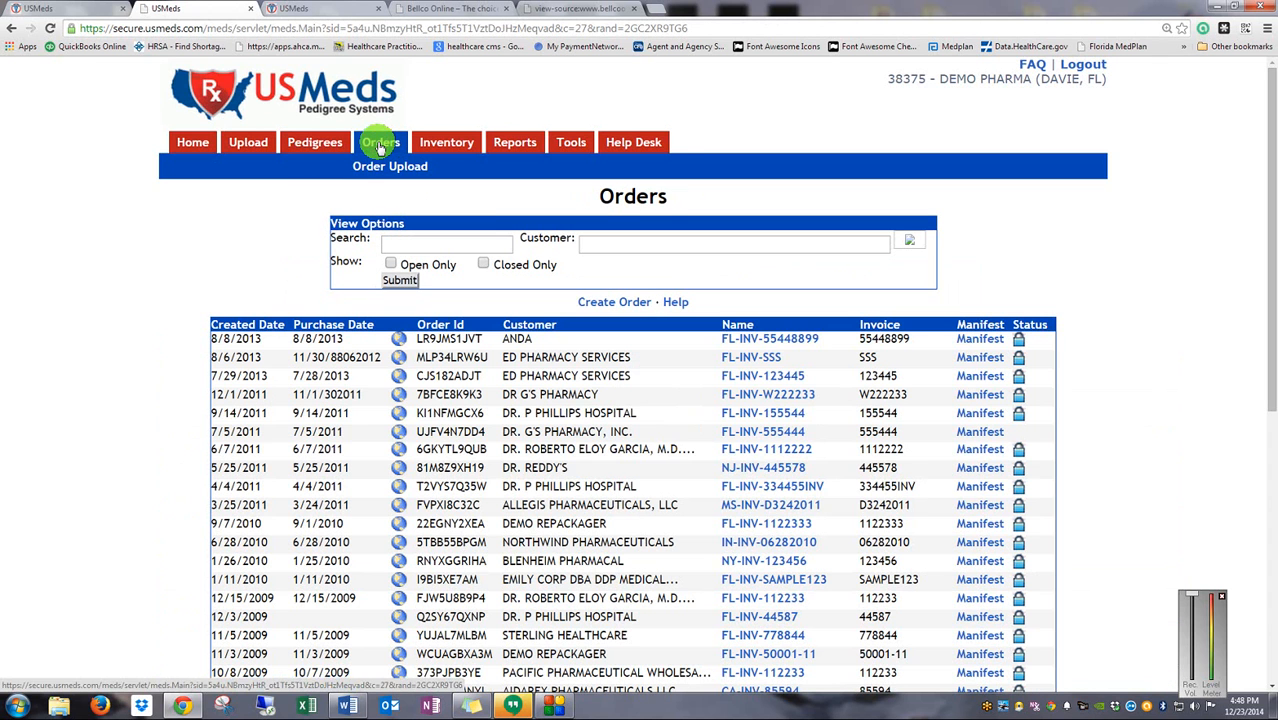
# Start a new order with invoice 455774, purchase date 12/23/2014, and search recipients for 'Dr'
pyautogui.click(588, 302)
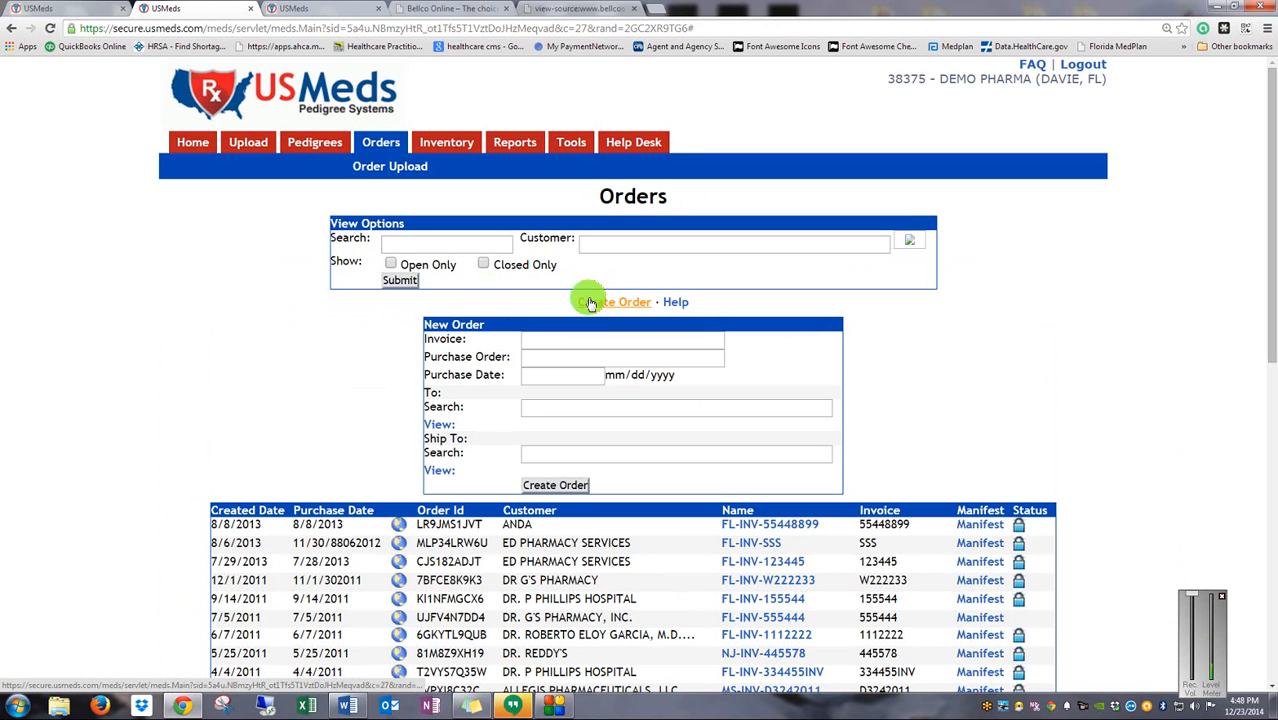
pyautogui.click(576, 340)
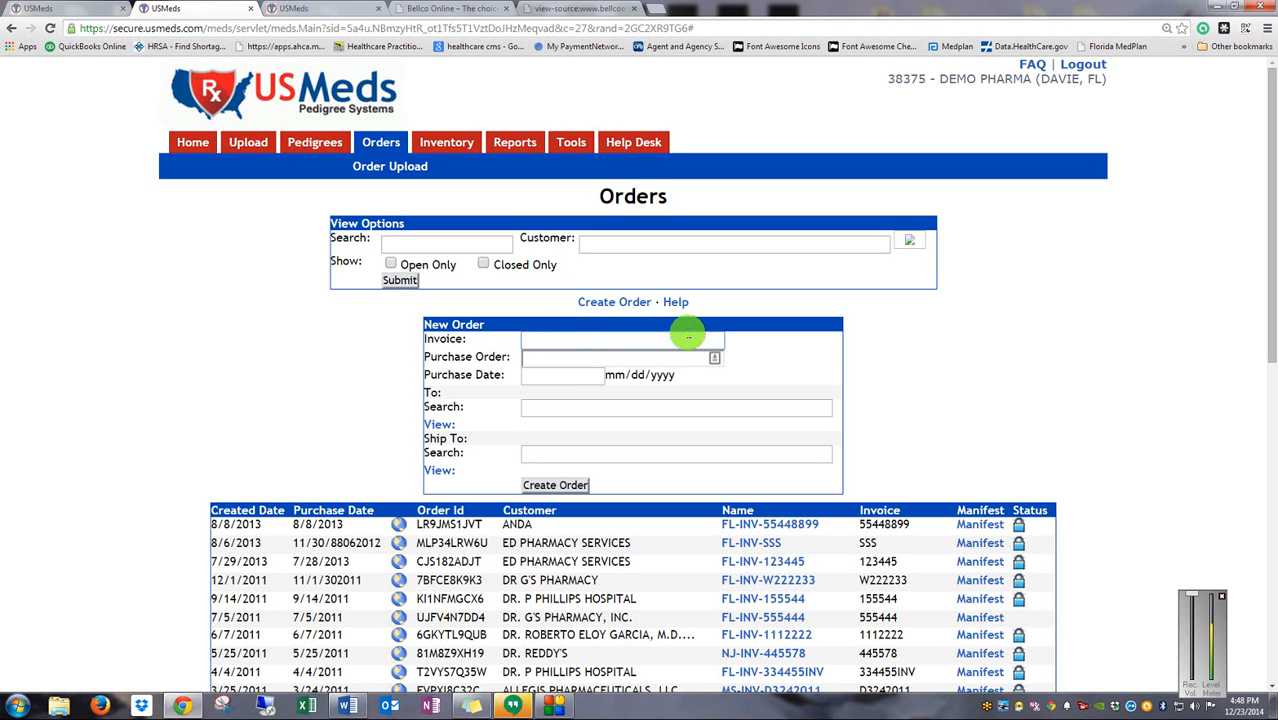
pyautogui.write('455774')
pyautogui.press('Tab')
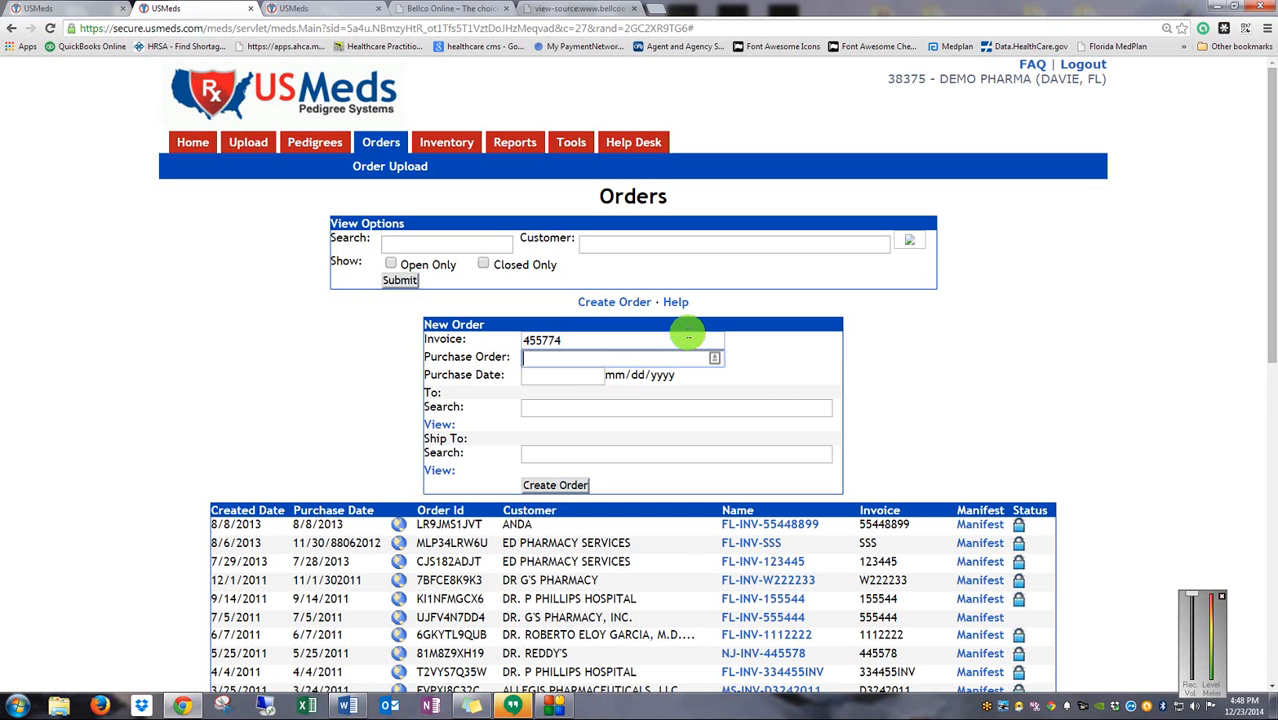
pyautogui.press('Tab')
pyautogui.write('12/')
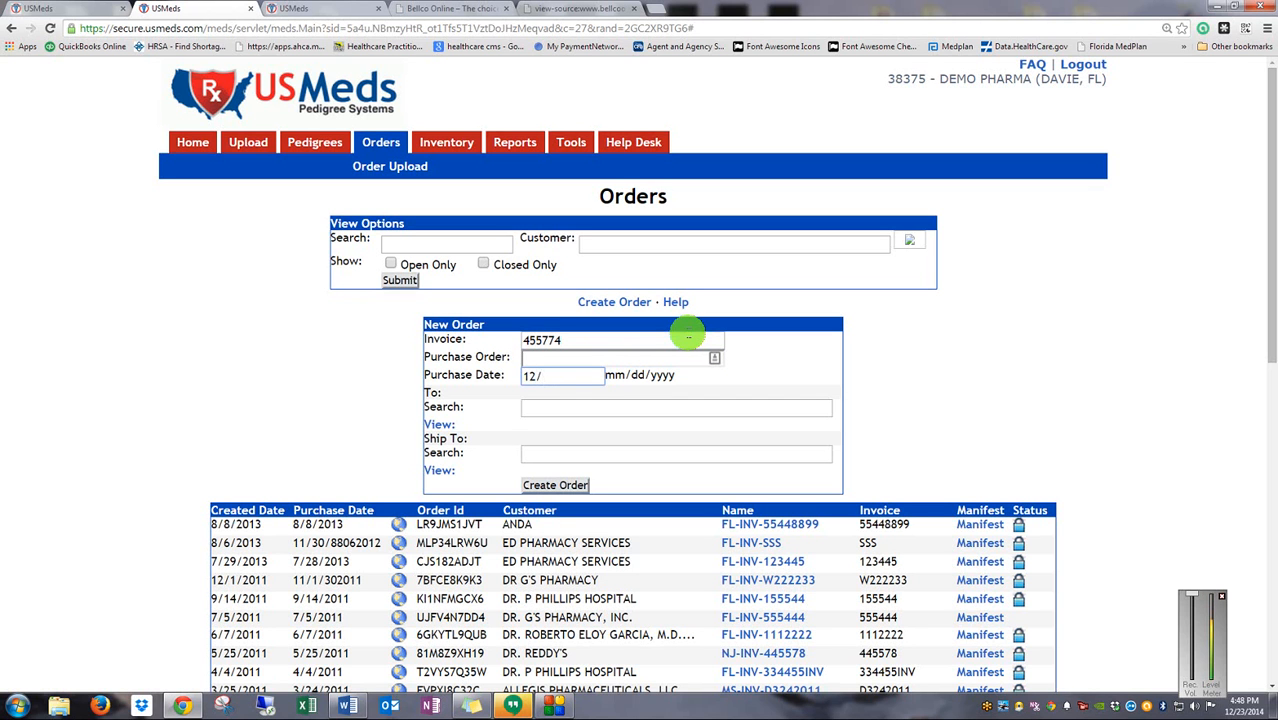
pyautogui.write('23/2014')
pyautogui.press('Tab')
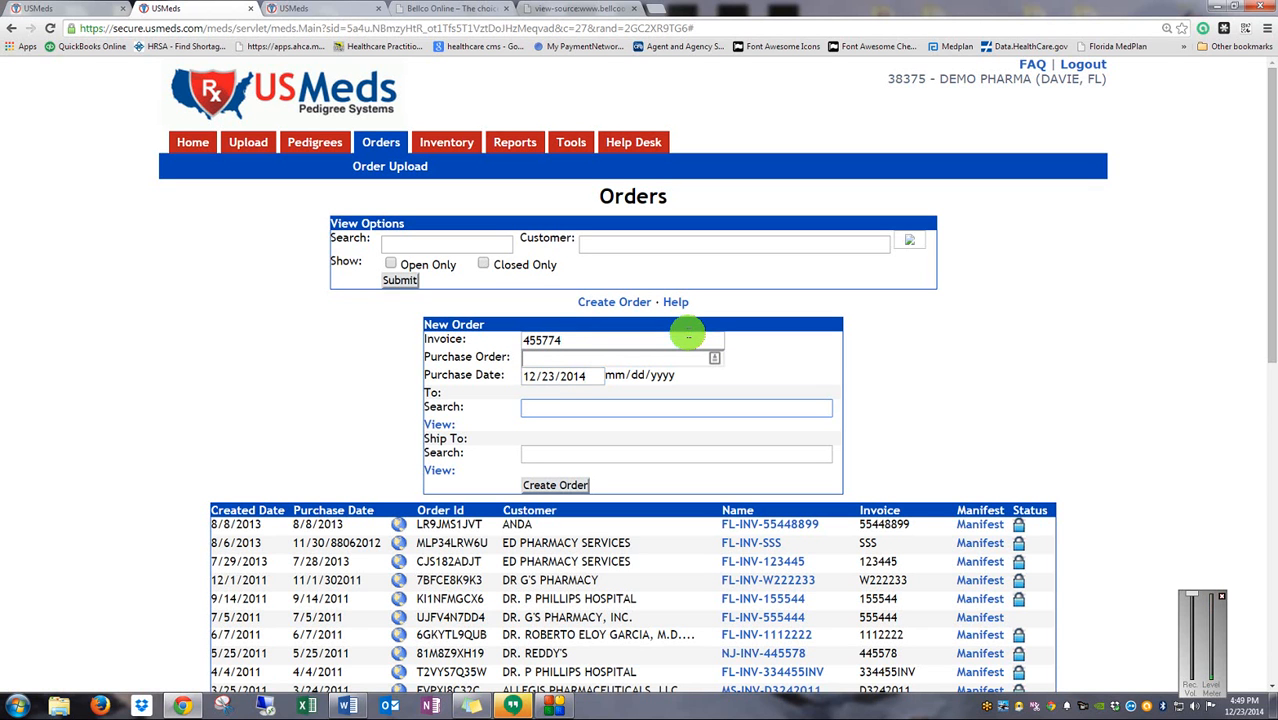
pyautogui.write('Dr')
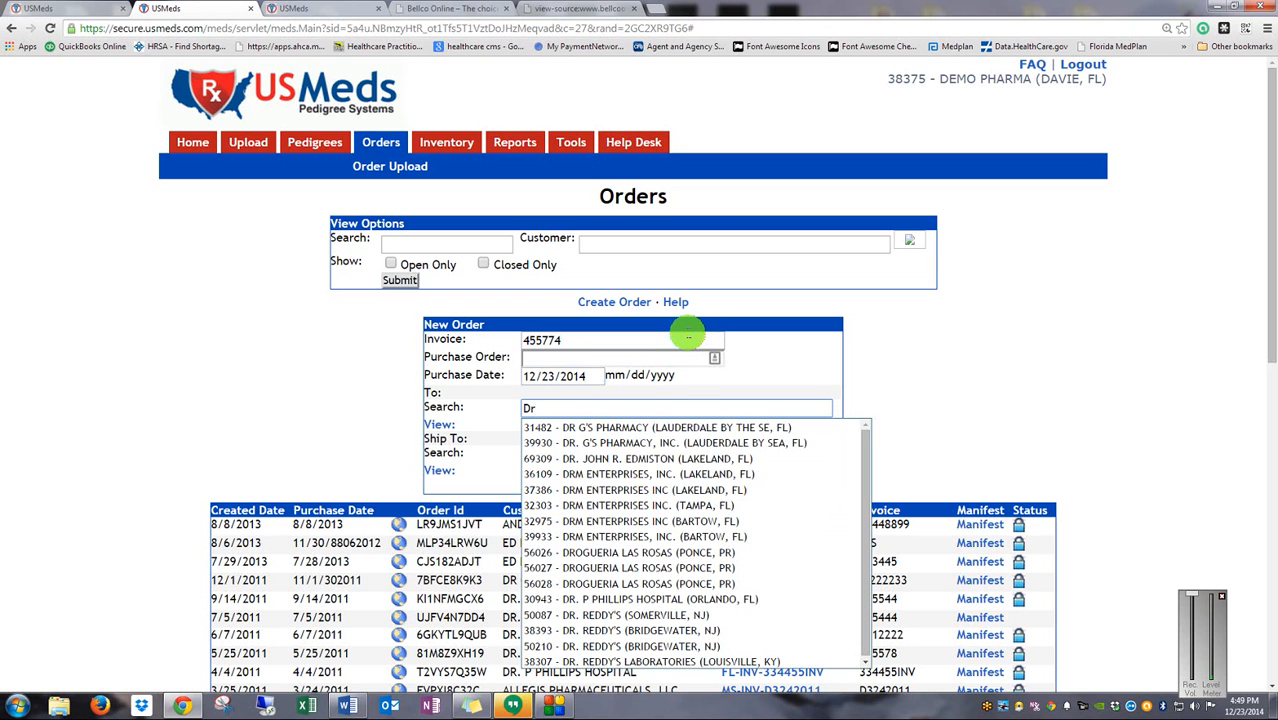
# Choose 30943 - DR. P PHILLIPS HOSPITAL (Orlando, FL) as recipient and briefly check its address
pyautogui.click(650, 599)
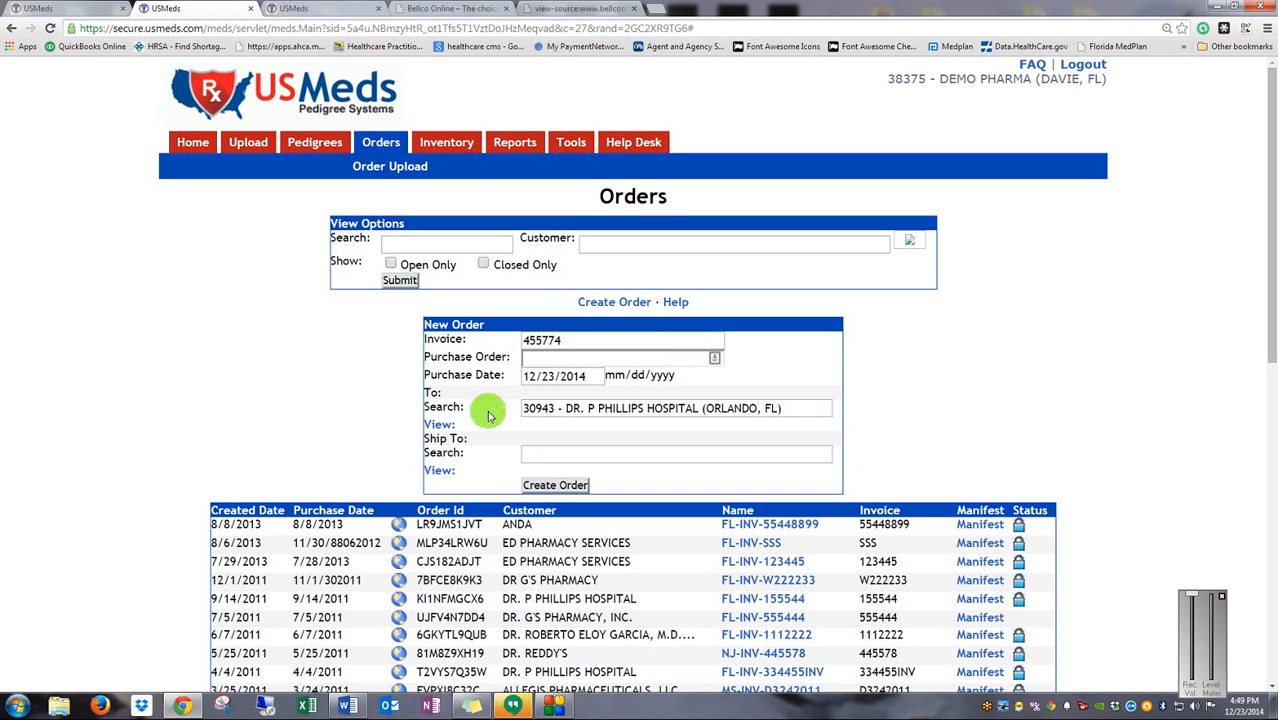
pyautogui.click(440, 423)
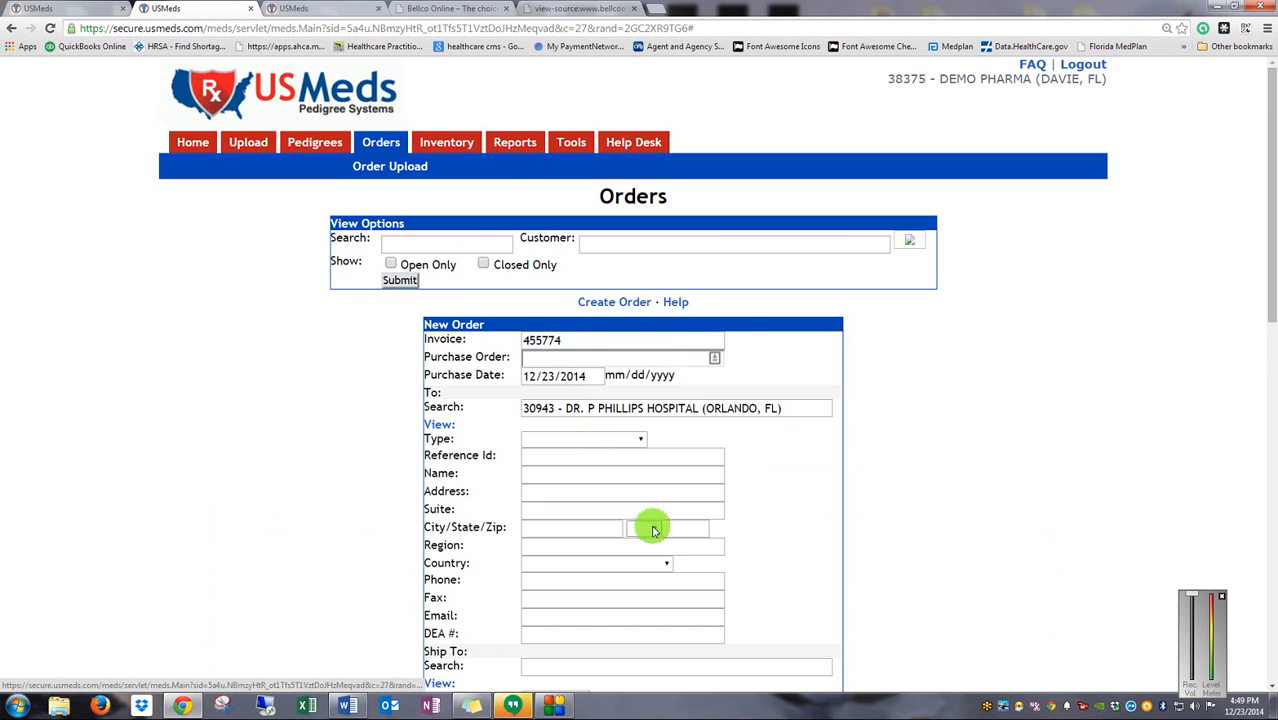
pyautogui.scroll(-1, 652, 530)
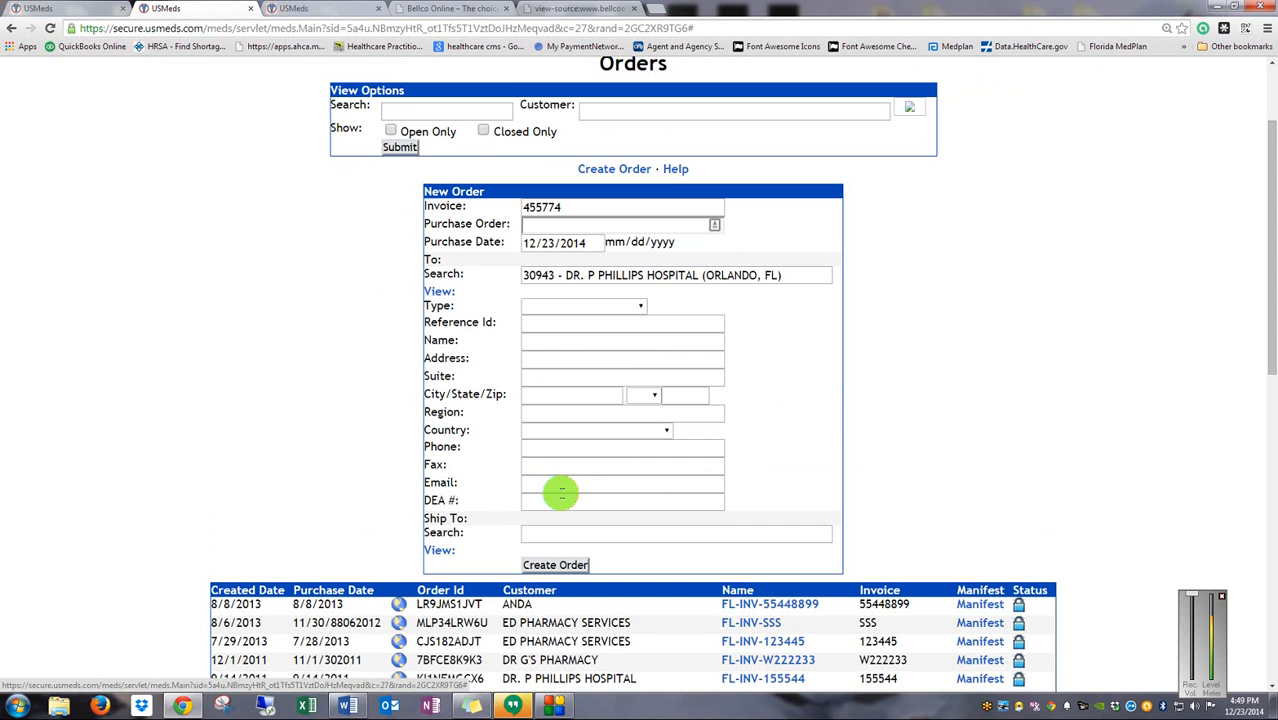
pyautogui.click(436, 291)
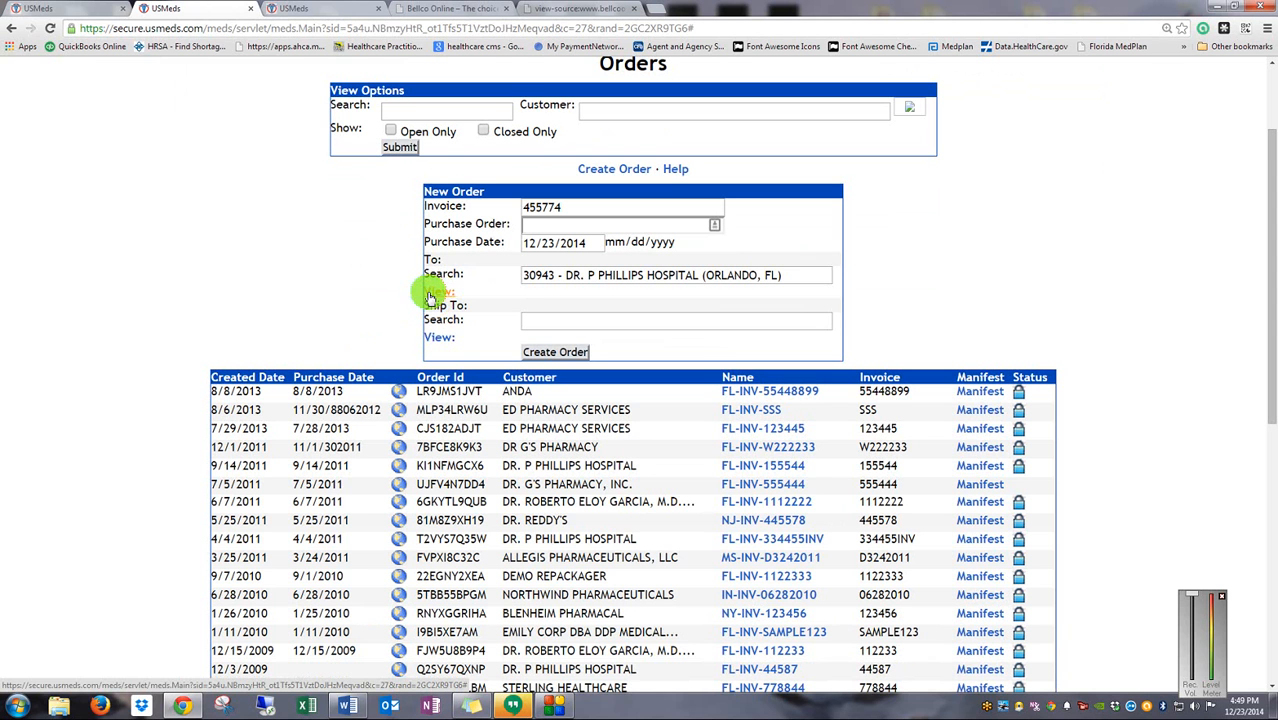
# Replace the recipient search text with a doctor's full name, correcting typos along the way
pyautogui.moveTo(800, 275); pyautogui.dragTo(391, 273)
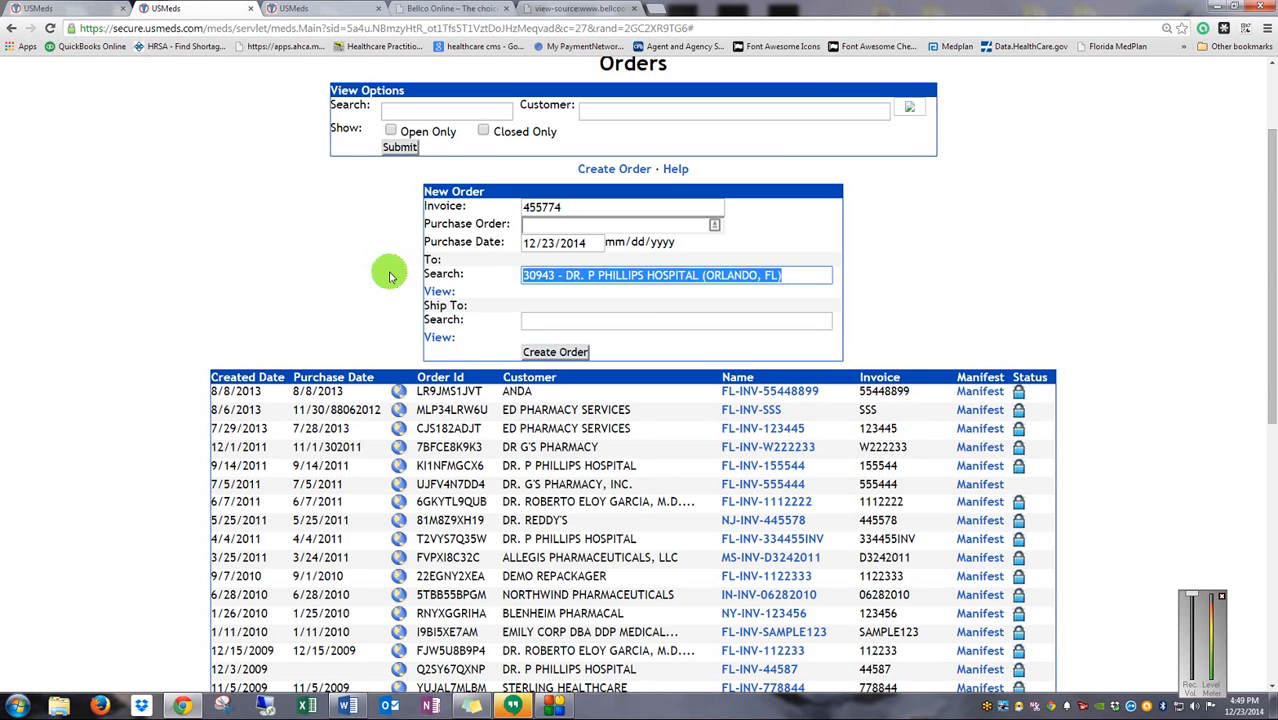
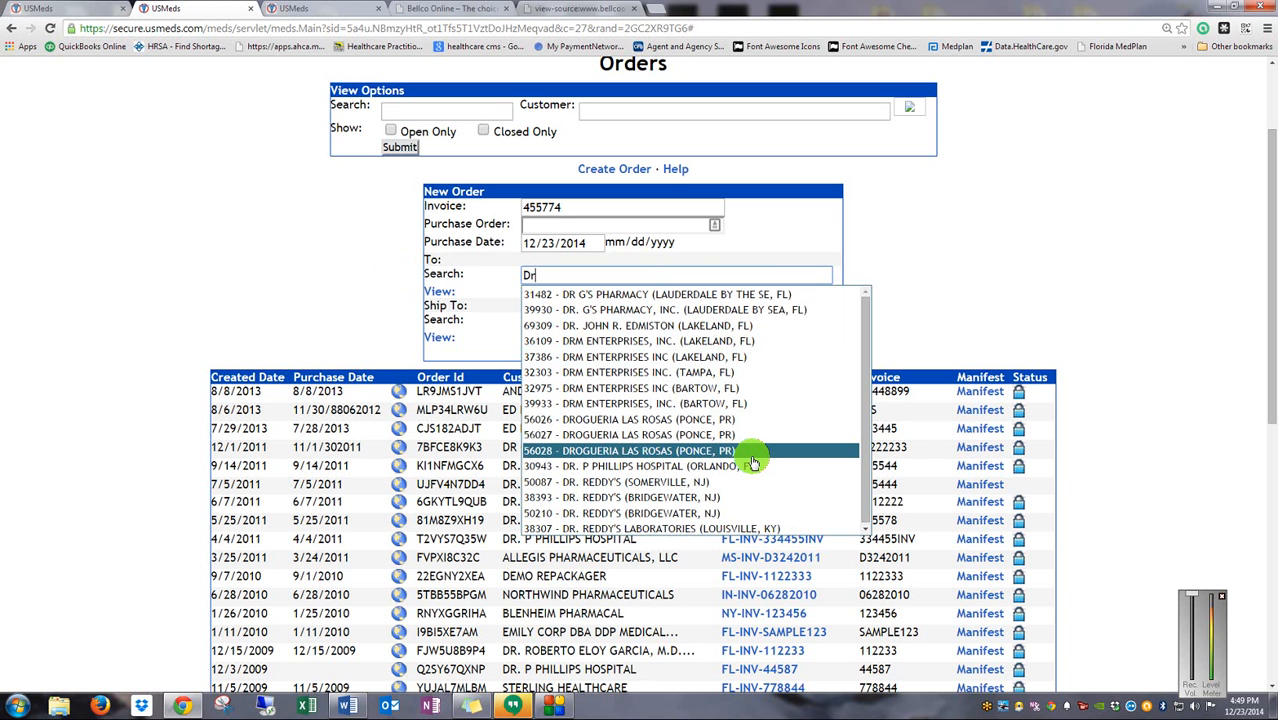
pyautogui.press('BackSpace')
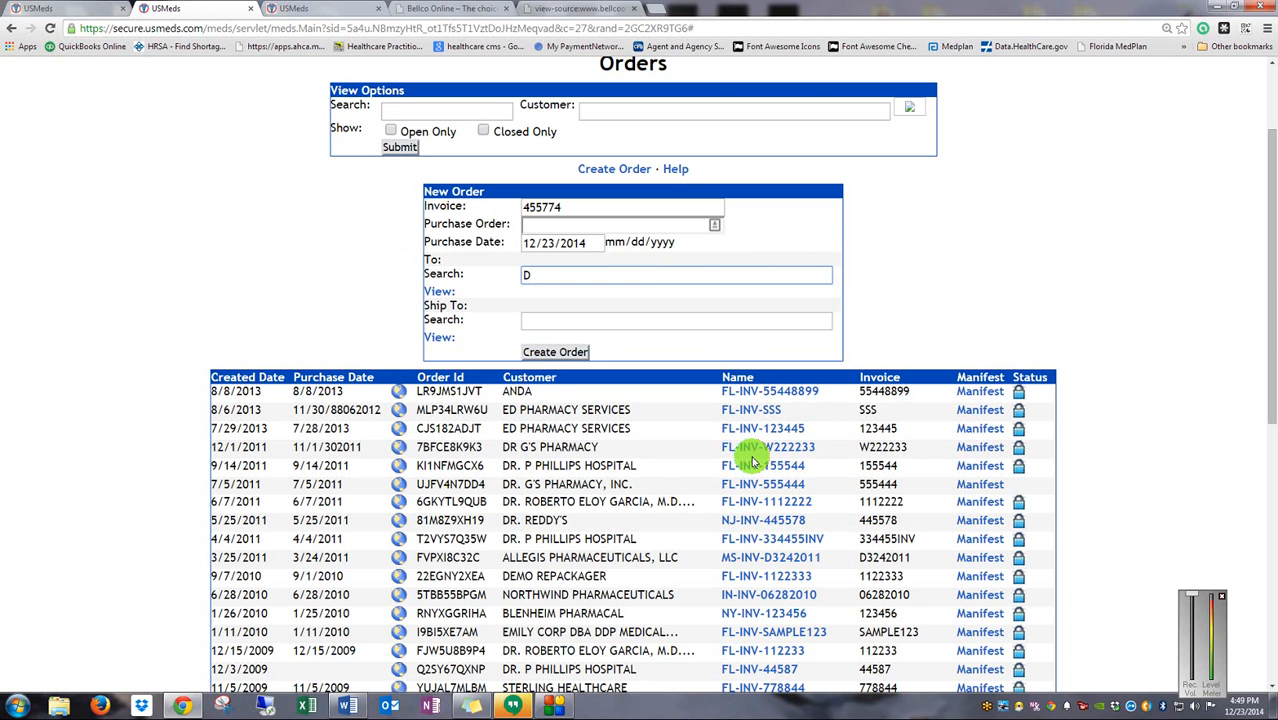
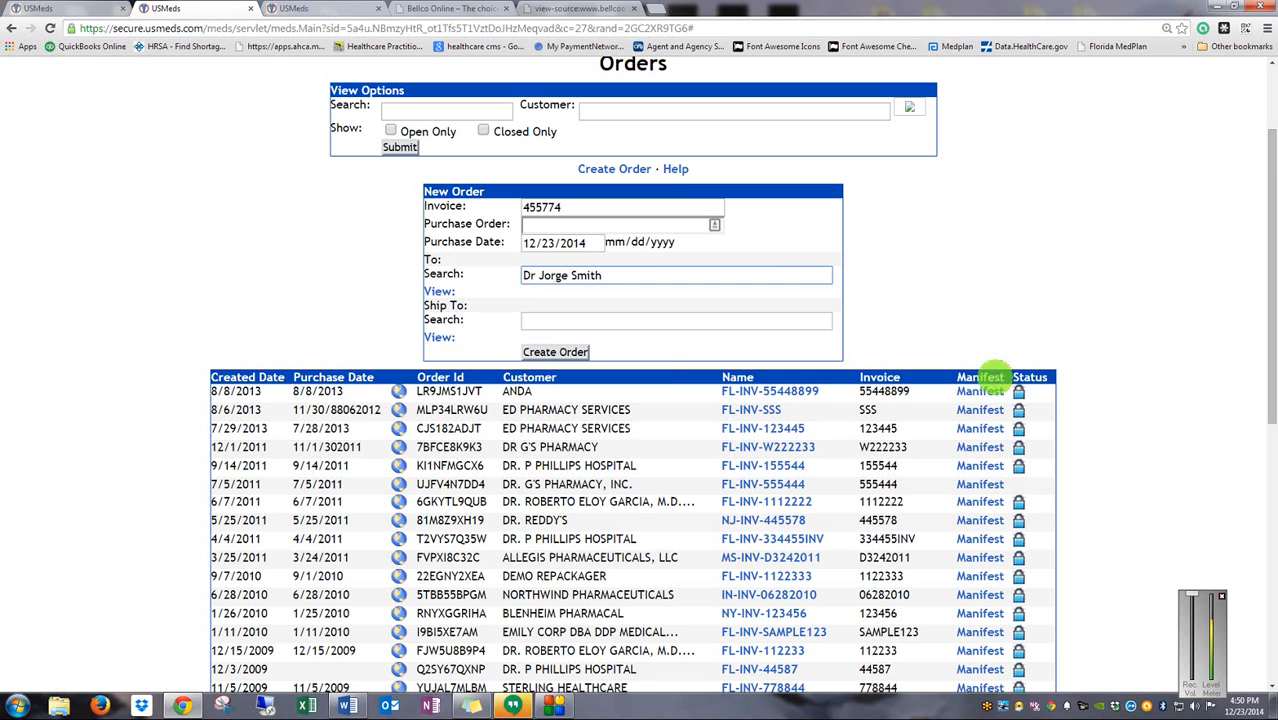
# Set the new recipient's type to Physician in the detail fields
pyautogui.click(441, 292)
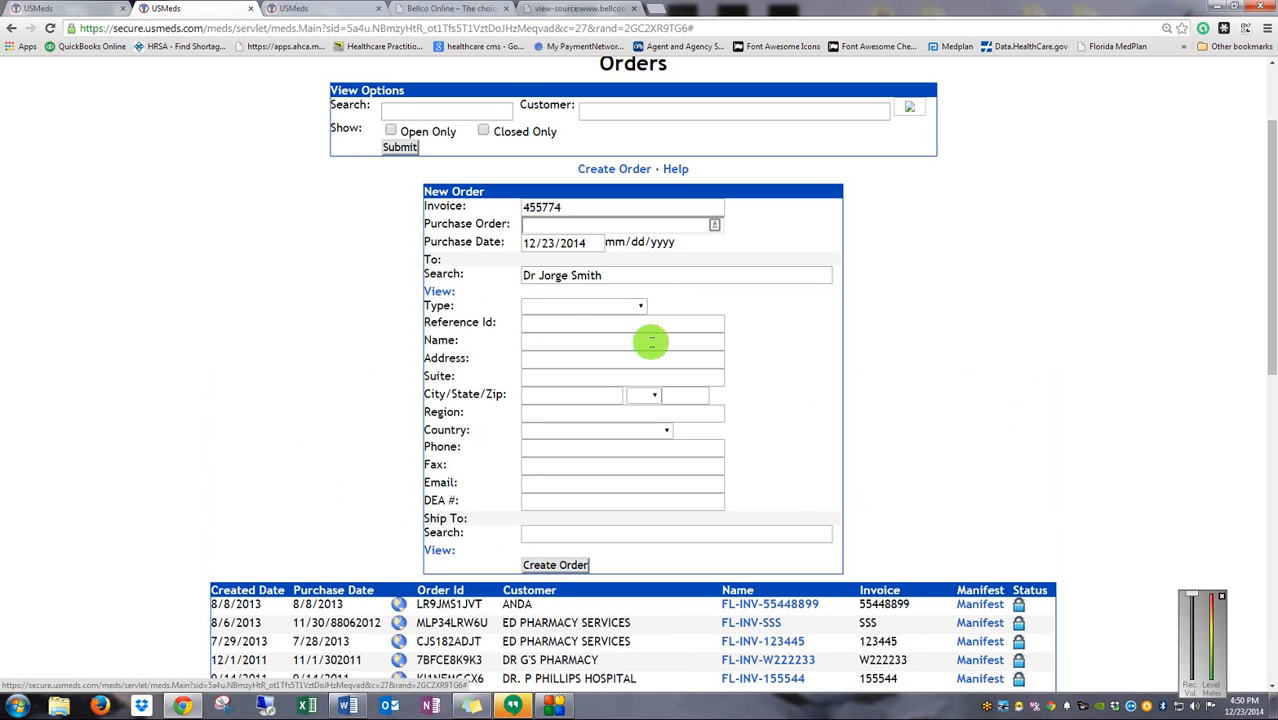
pyautogui.click(558, 310)
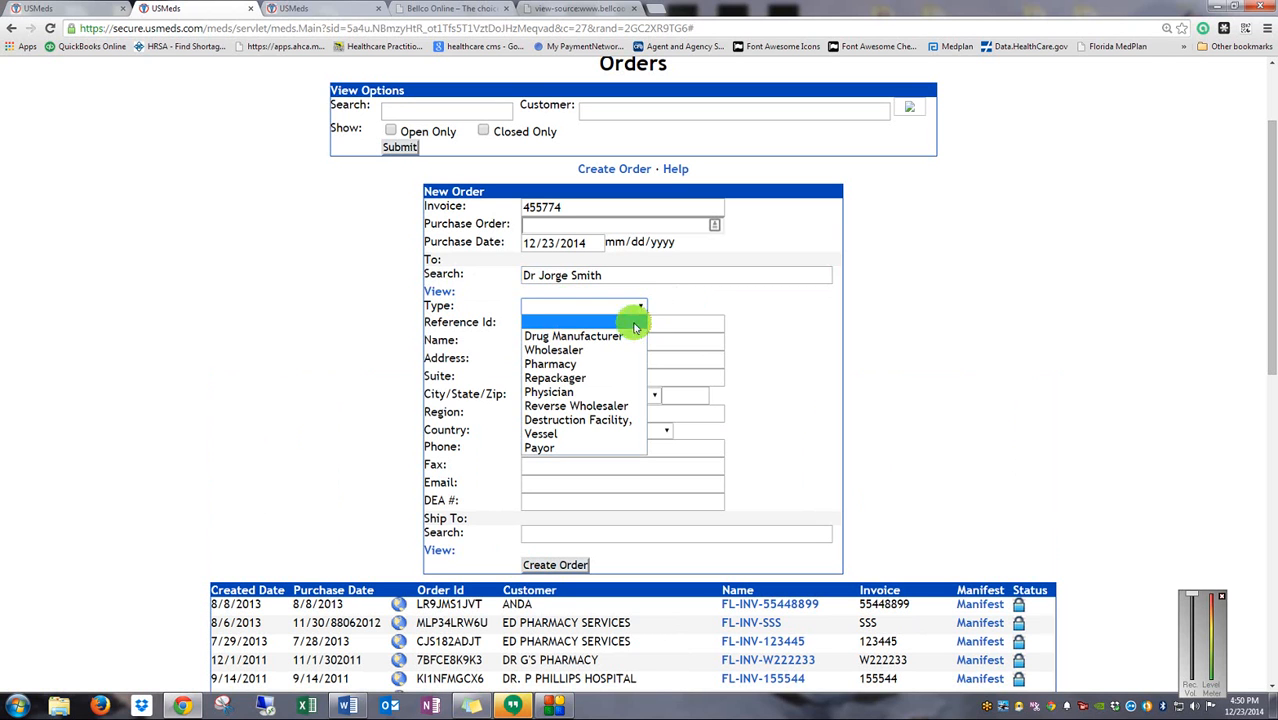
pyautogui.click(626, 391)
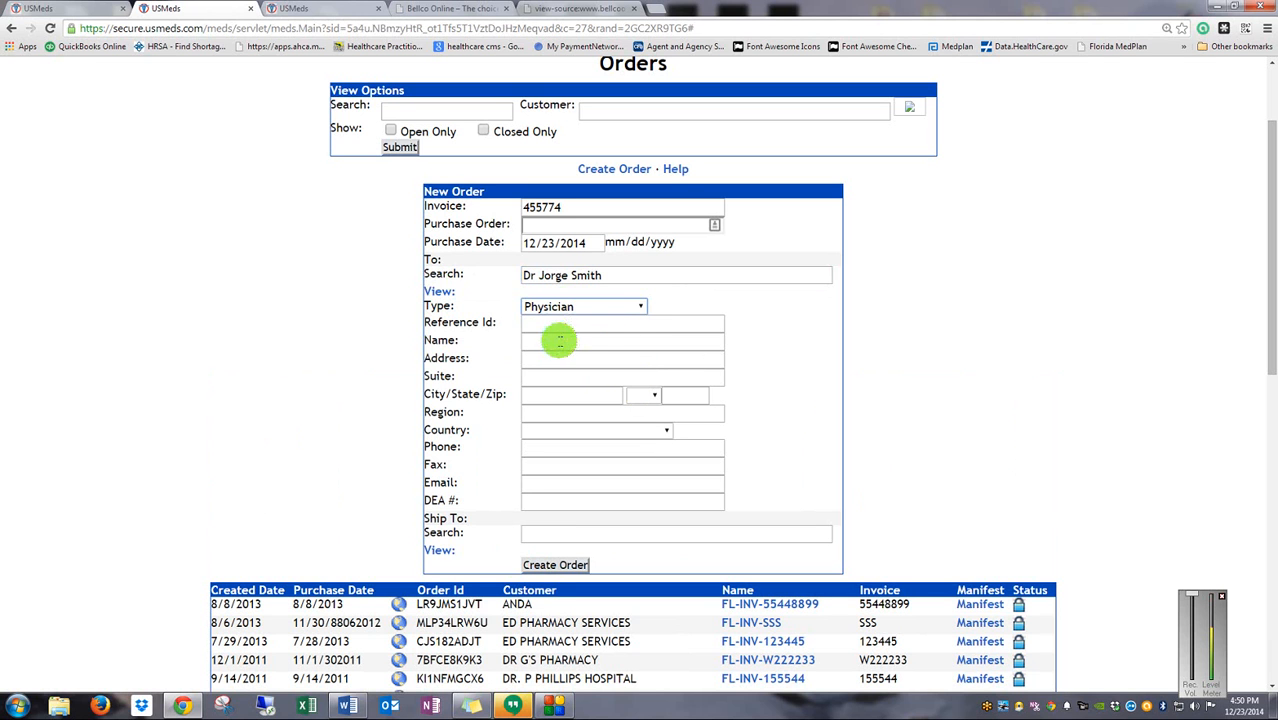
pyautogui.click(534, 308)
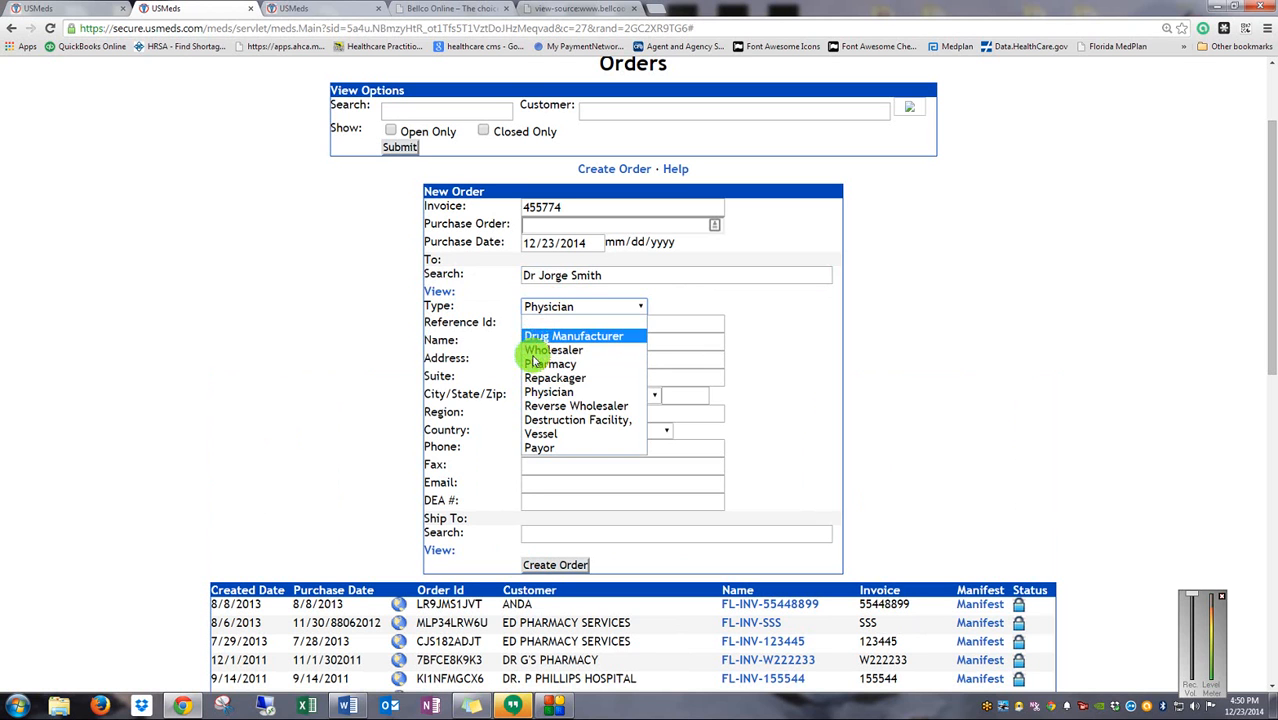
pyautogui.click(776, 391)
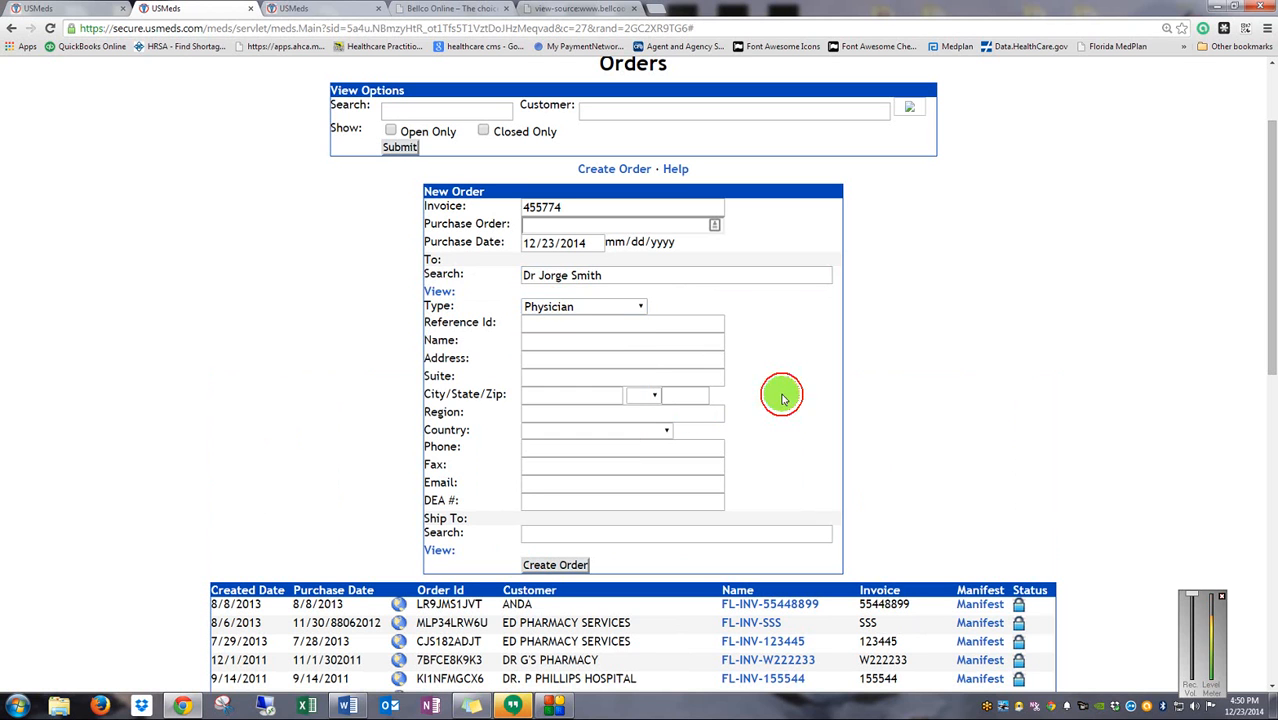
pyautogui.click(549, 340)
pyautogui.click(545, 342)
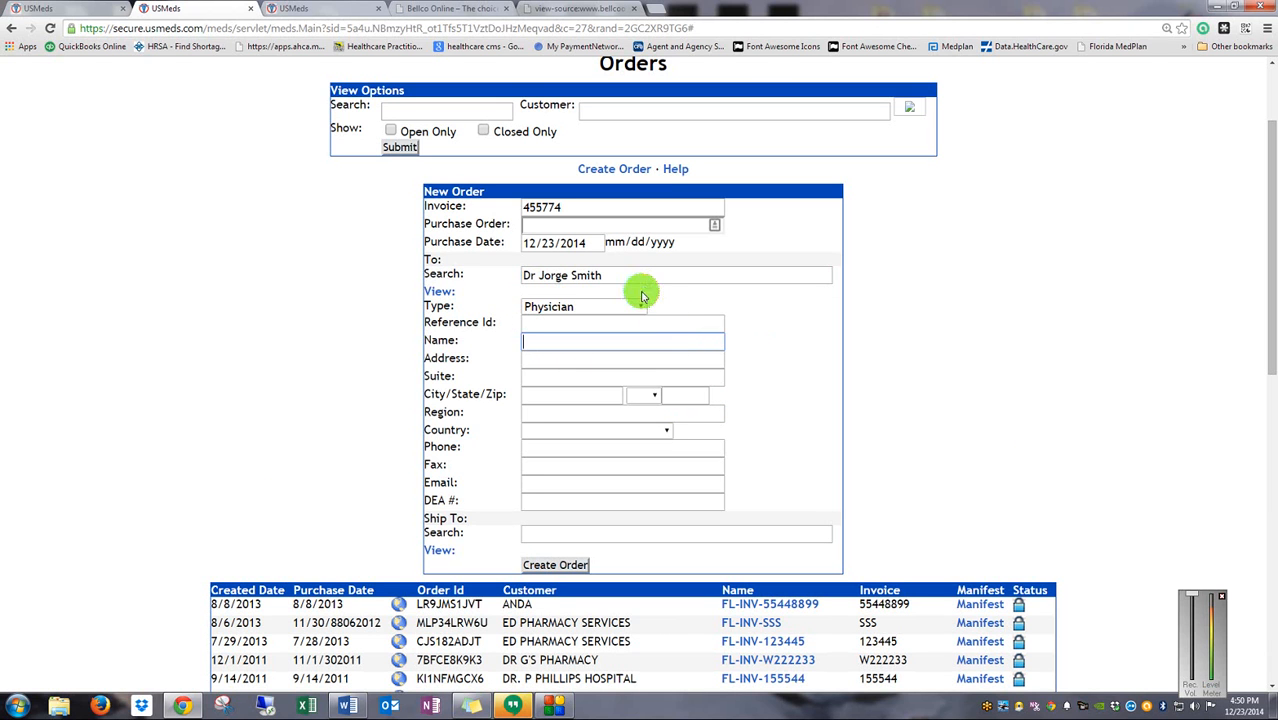
# Enter street address 123, then delete it so the Address field is empty
pyautogui.moveTo(625, 275); pyautogui.dragTo(471, 277)
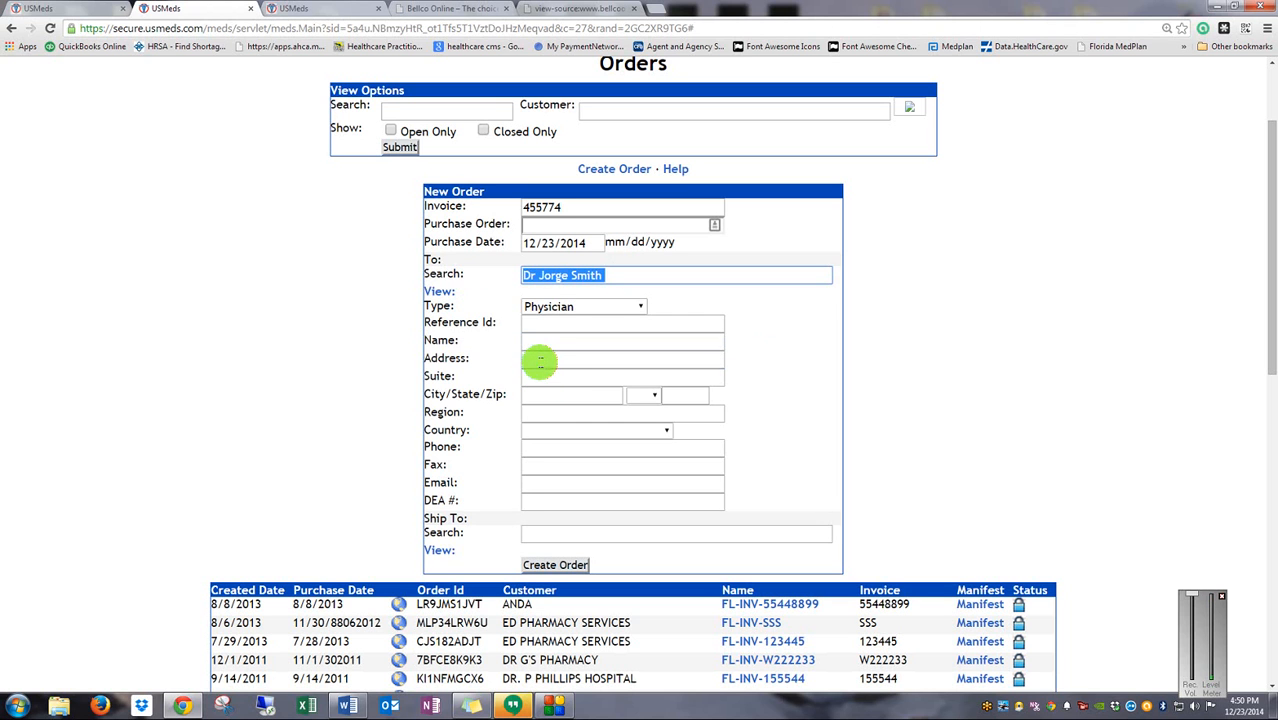
pyautogui.click(537, 360)
pyautogui.write('123')
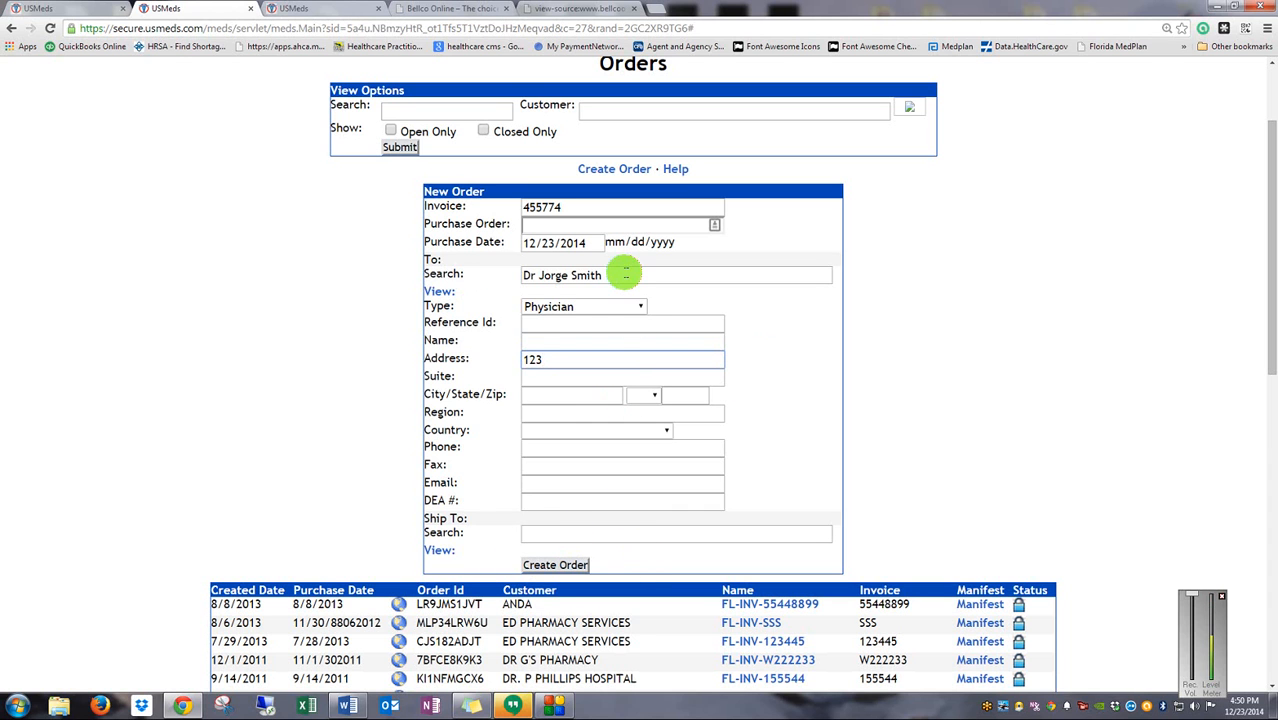
pyautogui.click(590, 351)
pyautogui.moveTo(590, 351); pyautogui.dragTo(446, 356)
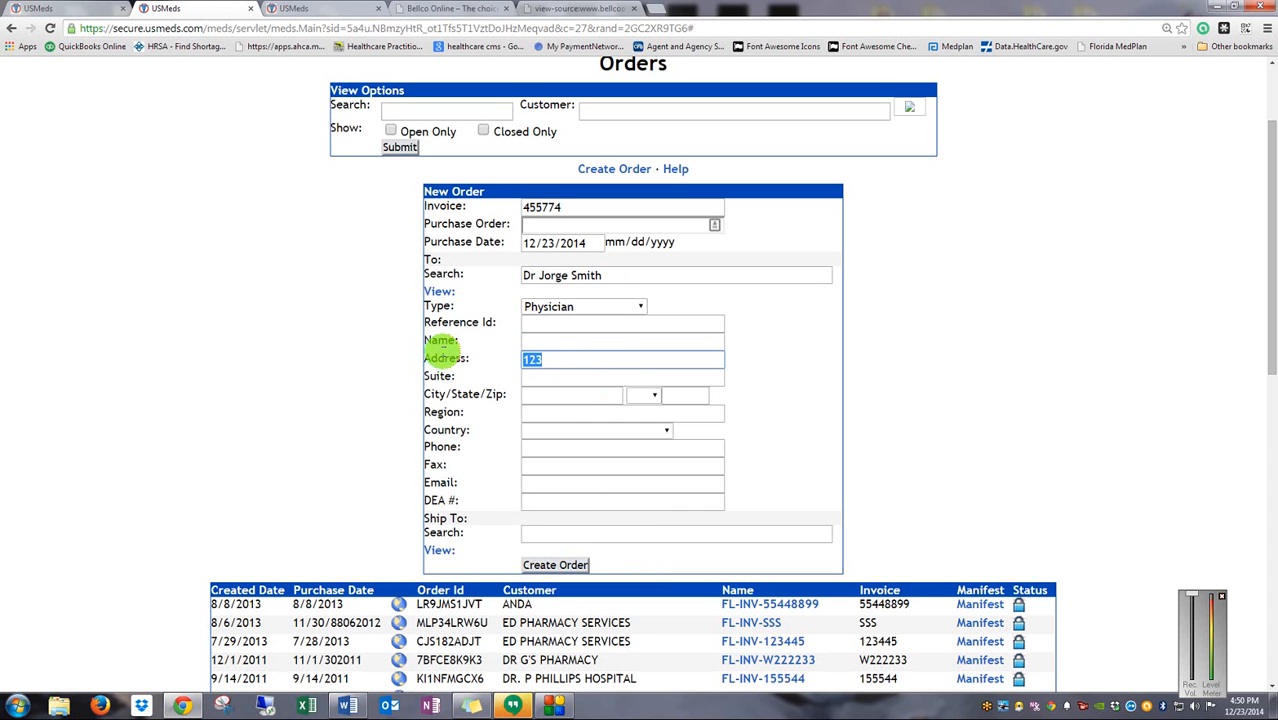
pyautogui.press('BackSpace')
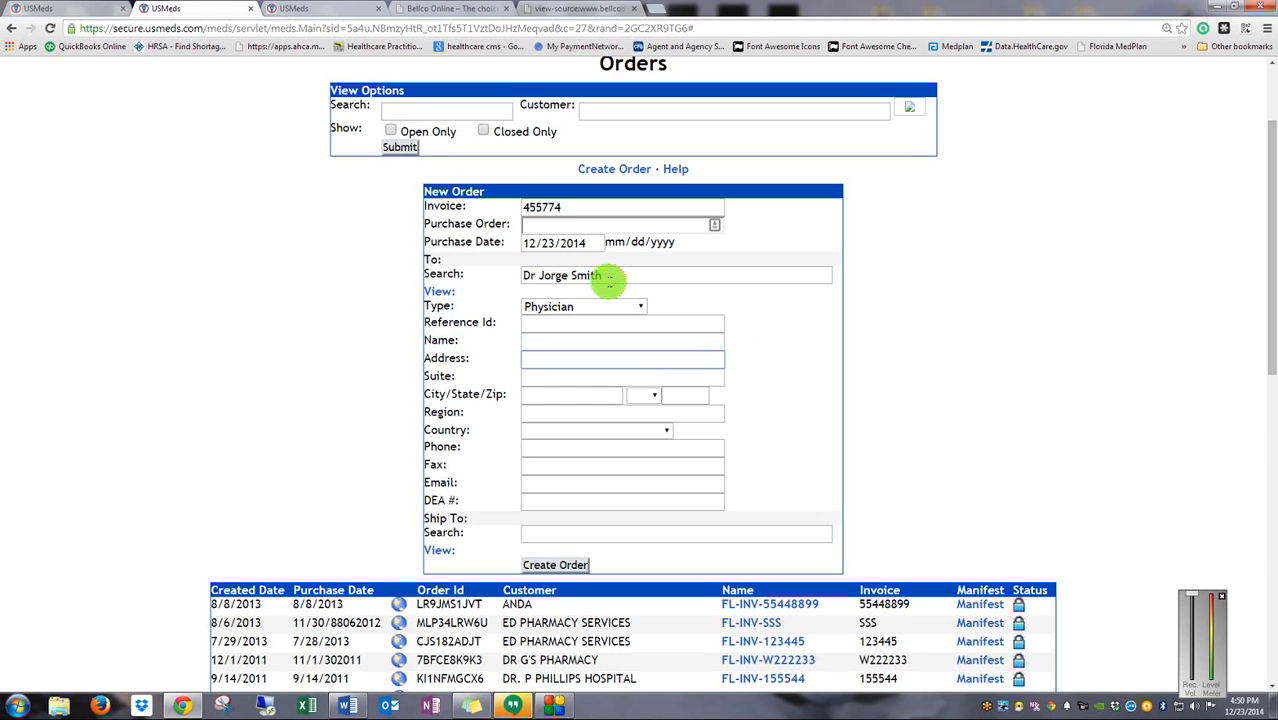
# Search 'dr', pick DR. P PHILLIPS HOSPITAL as recipient, and create the order
pyautogui.moveTo(613, 277); pyautogui.dragTo(392, 272)
pyautogui.write('dr')
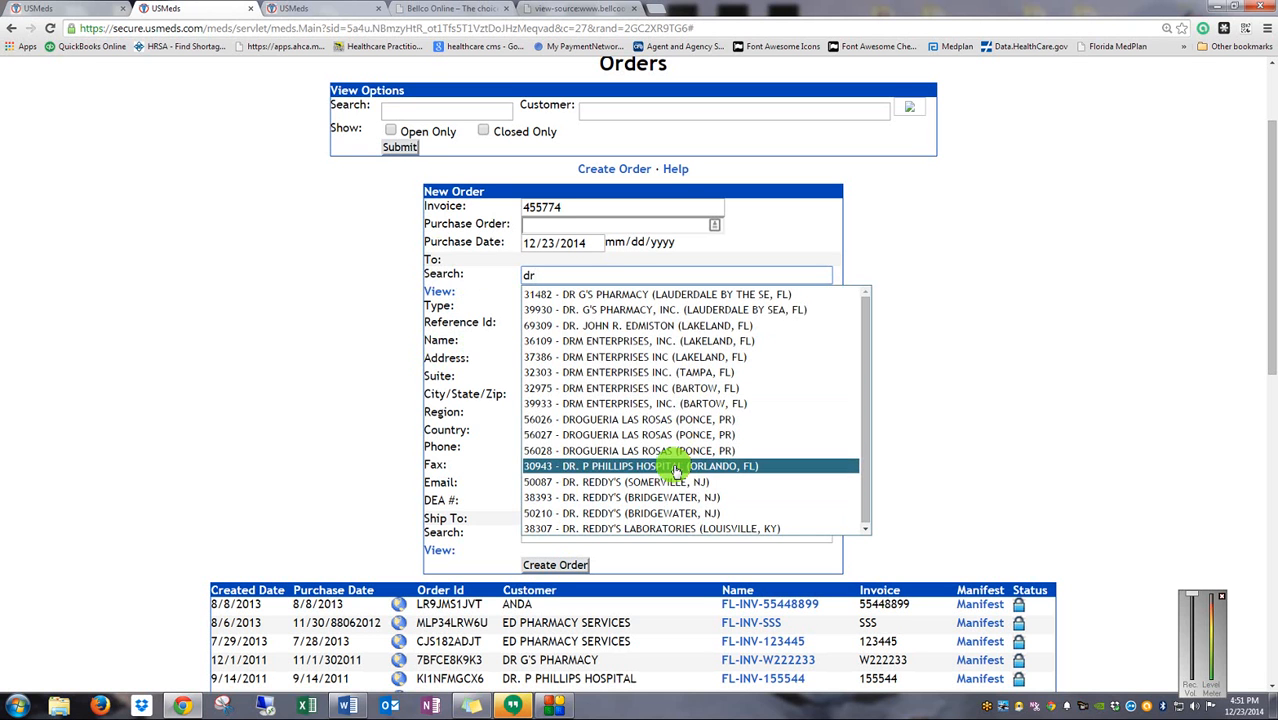
pyautogui.click(676, 467)
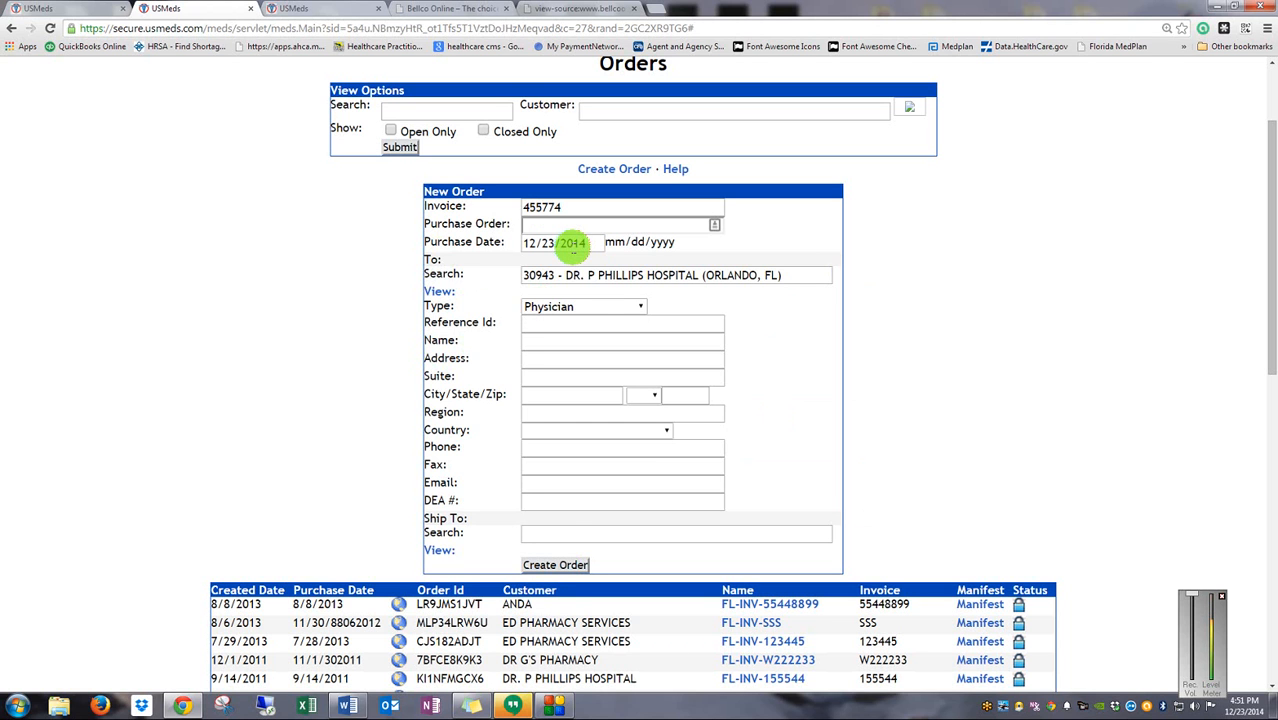
pyautogui.click(562, 566)
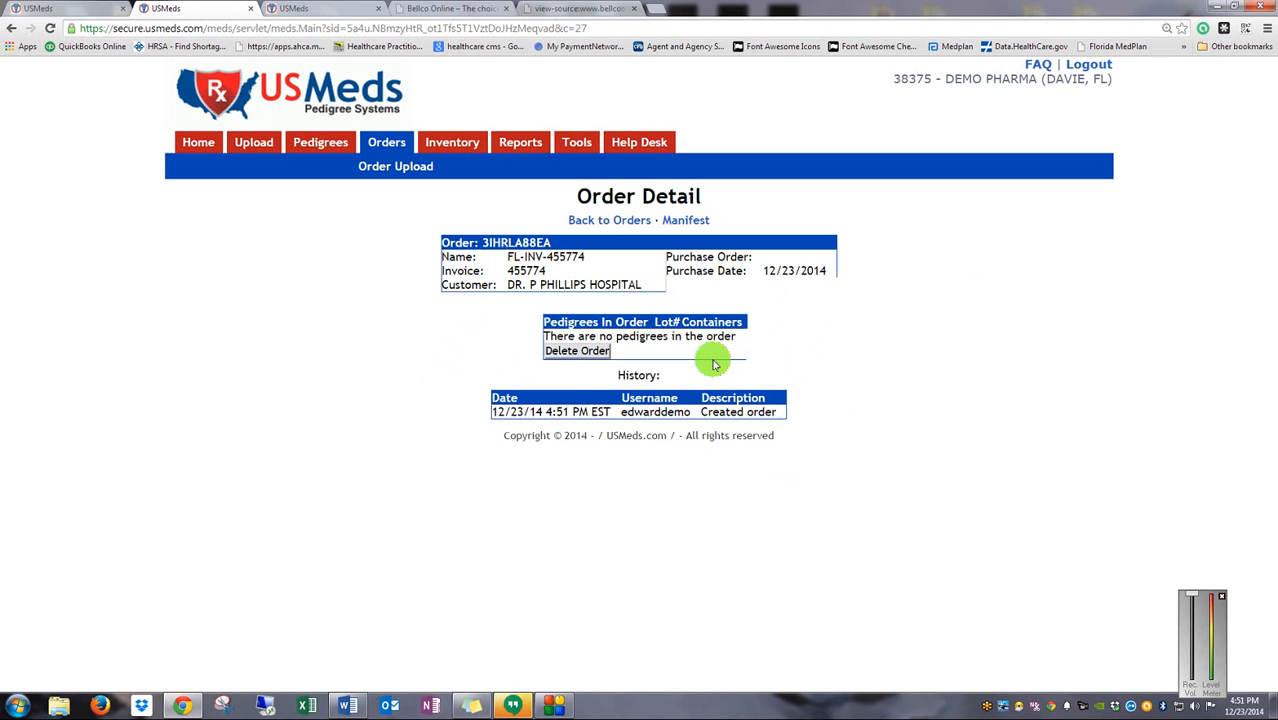
# Go to the Inventory page to add items to the new order
pyautogui.click(452, 142)
# Add lidocaine 5% ointment (10), benzonatate 100 mg caps (40) and lorazepam 0.5 mg tabs (3) to the order
pyautogui.scroll(-2, 545, 422)
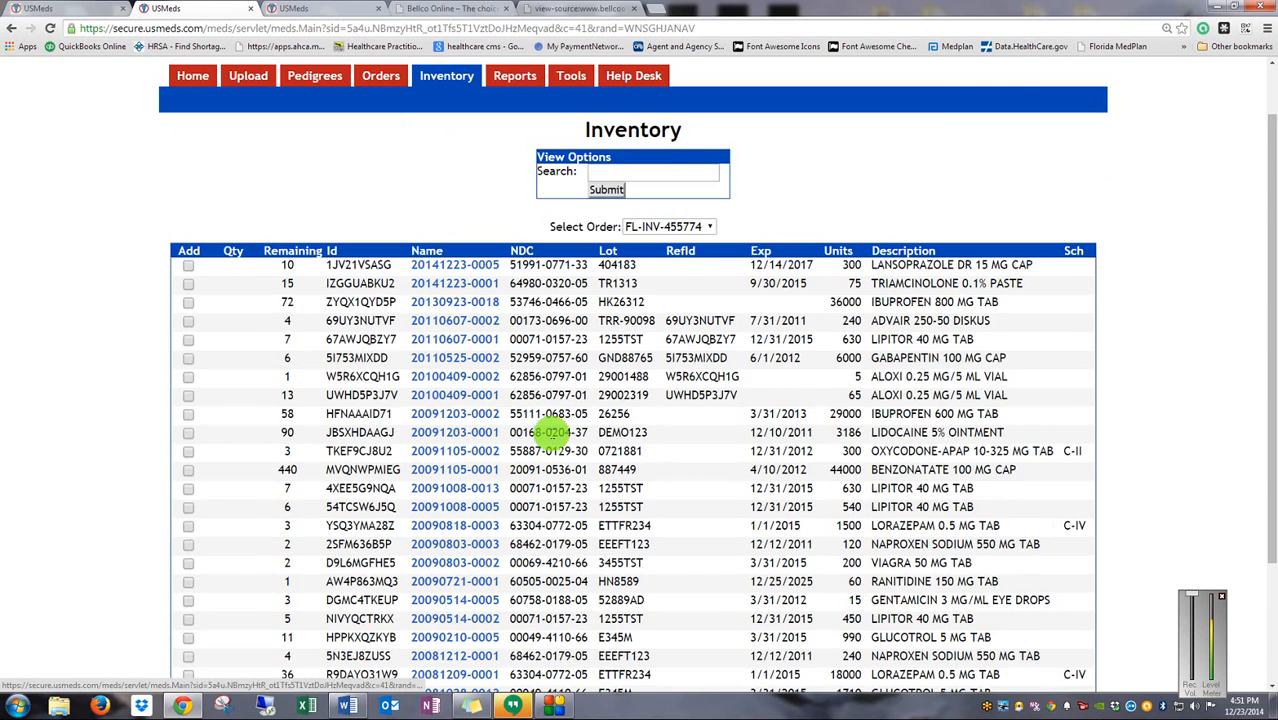
pyautogui.scroll(-1, 548, 432)
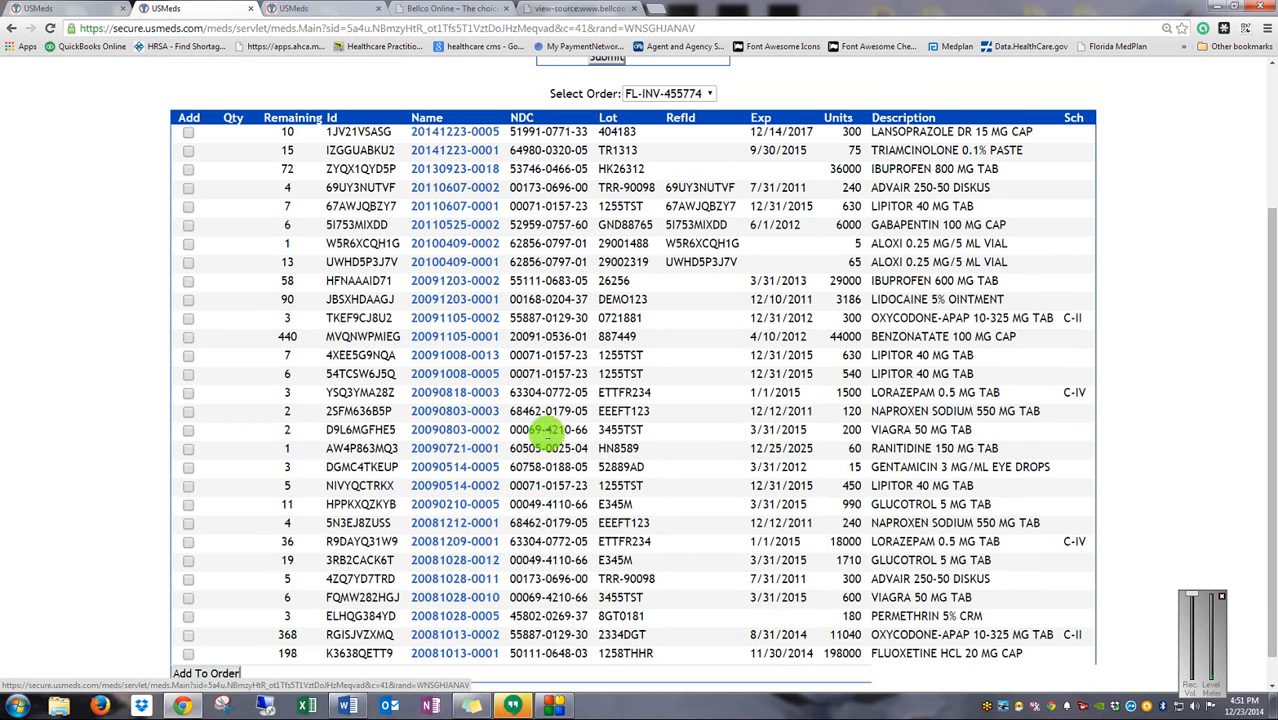
pyautogui.click(189, 301)
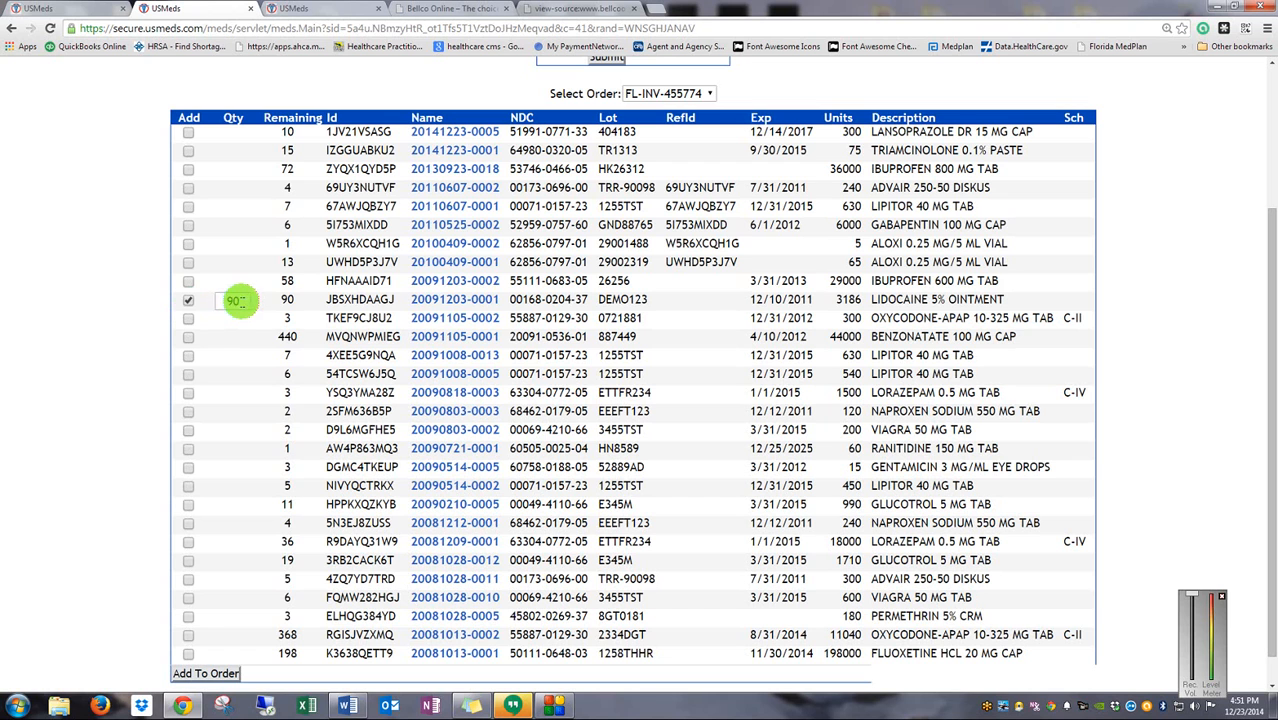
pyautogui.click(224, 300)
pyautogui.write('10')
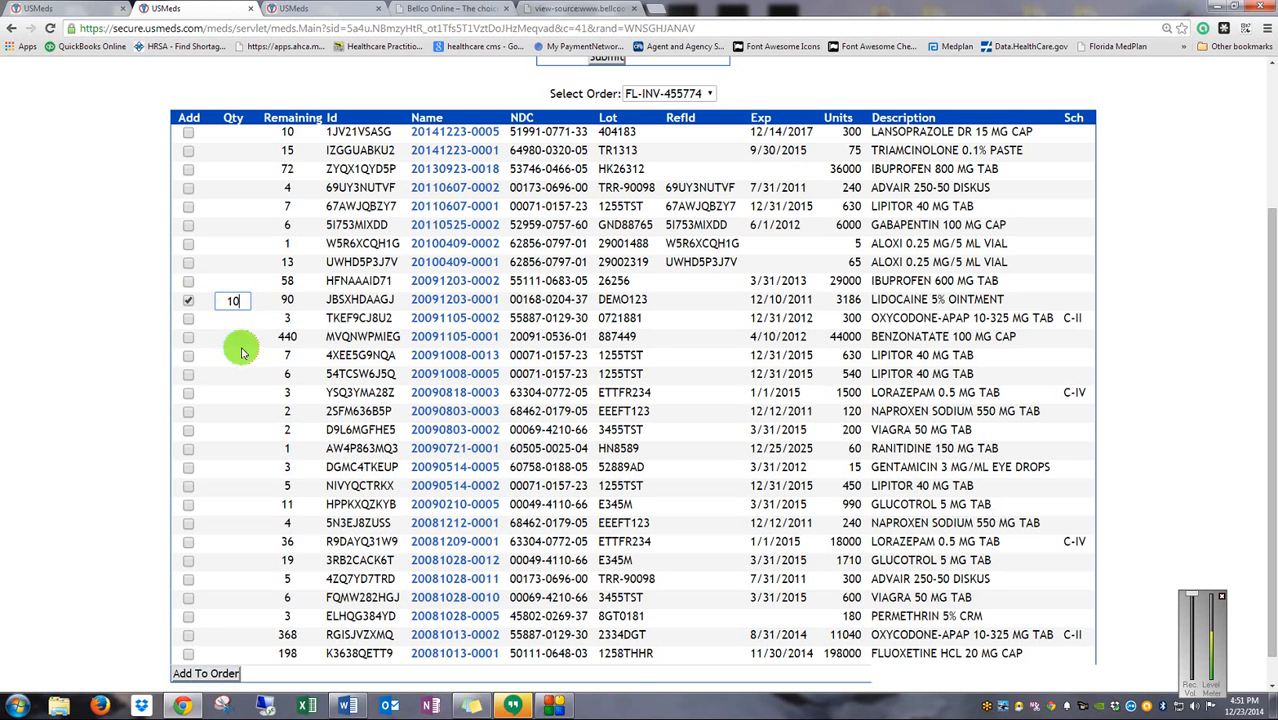
pyautogui.click(189, 342)
pyautogui.click(232, 340)
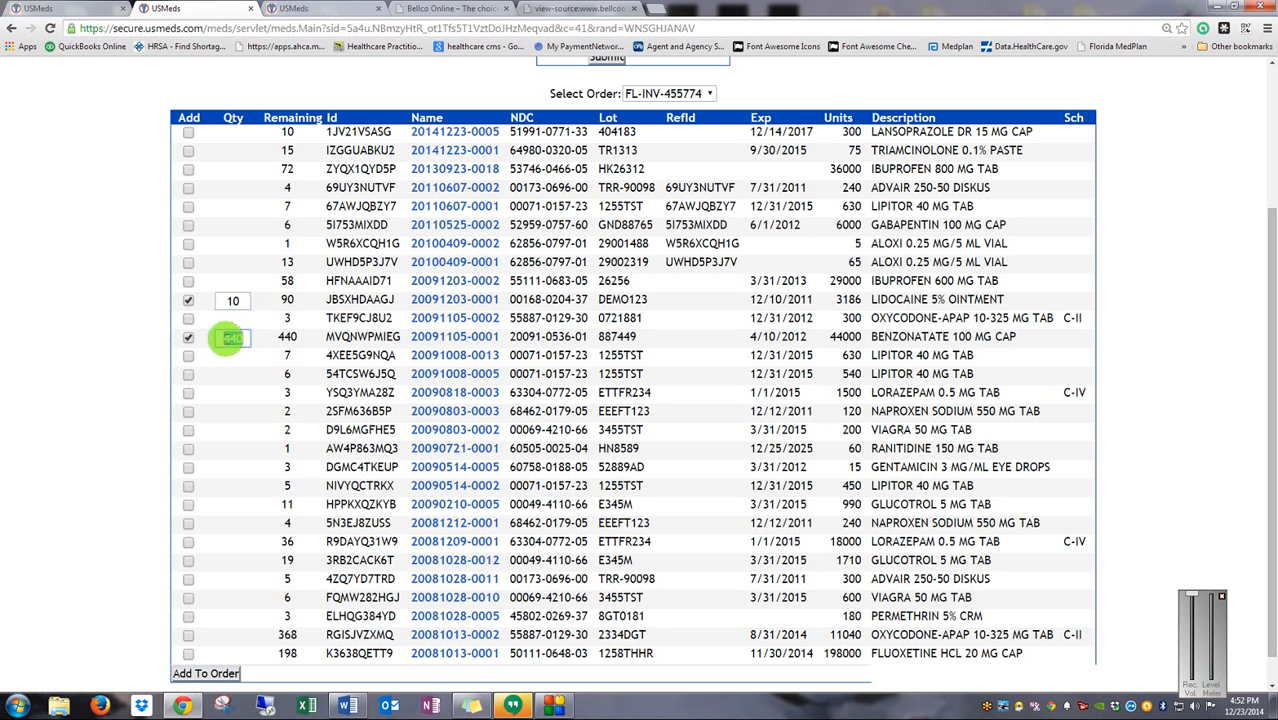
pyautogui.write('40')
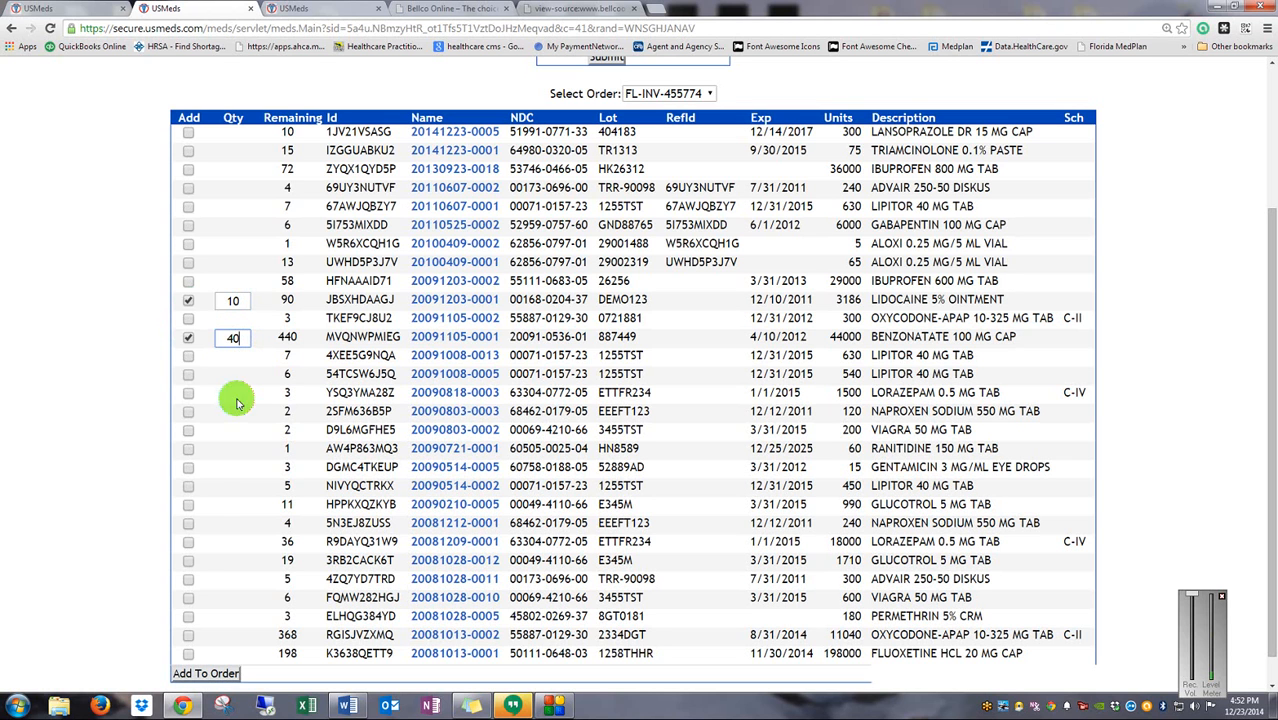
pyautogui.click(189, 543)
pyautogui.moveTo(244, 542); pyautogui.dragTo(202, 542)
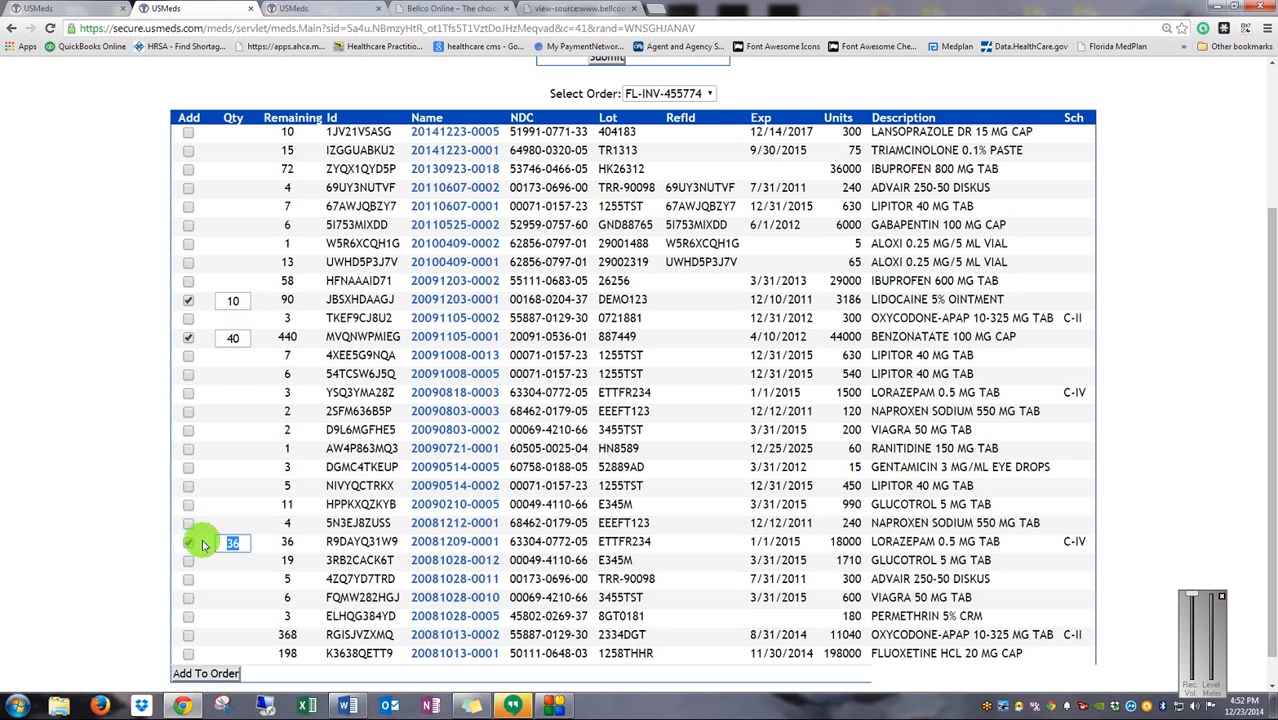
pyautogui.write('3')
pyautogui.scroll(-1, 208, 542)
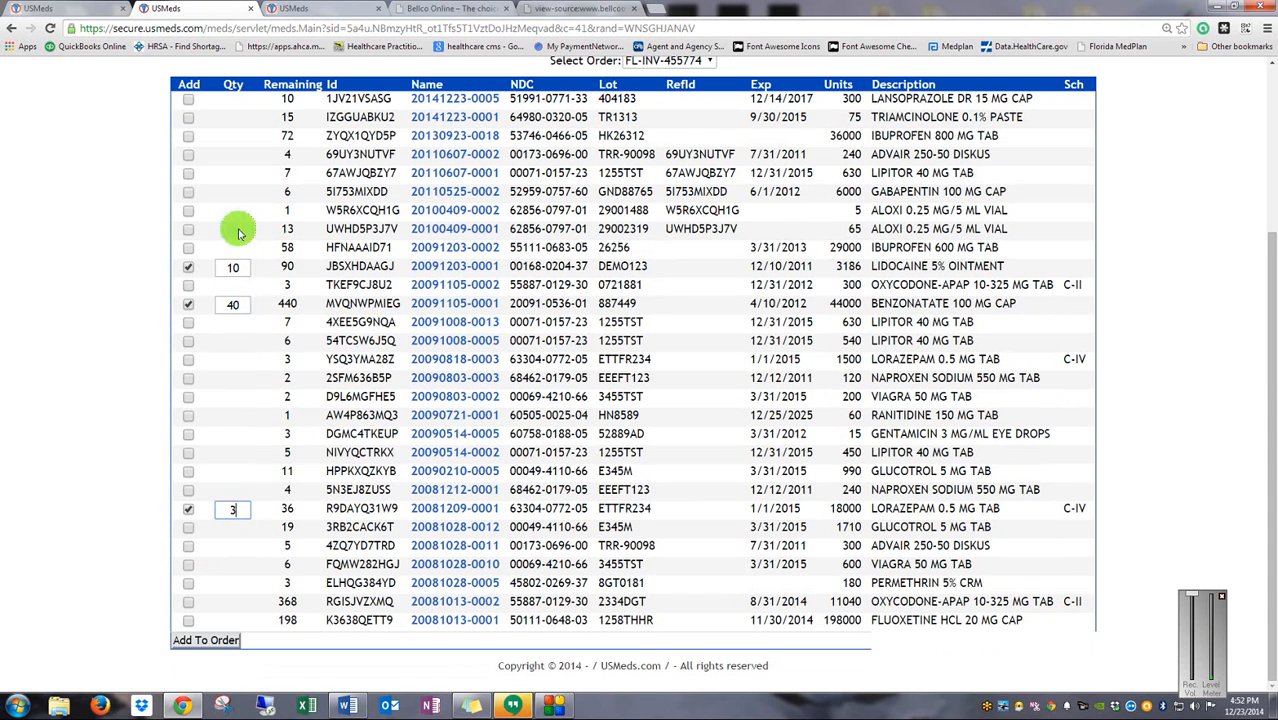
pyautogui.click(207, 640)
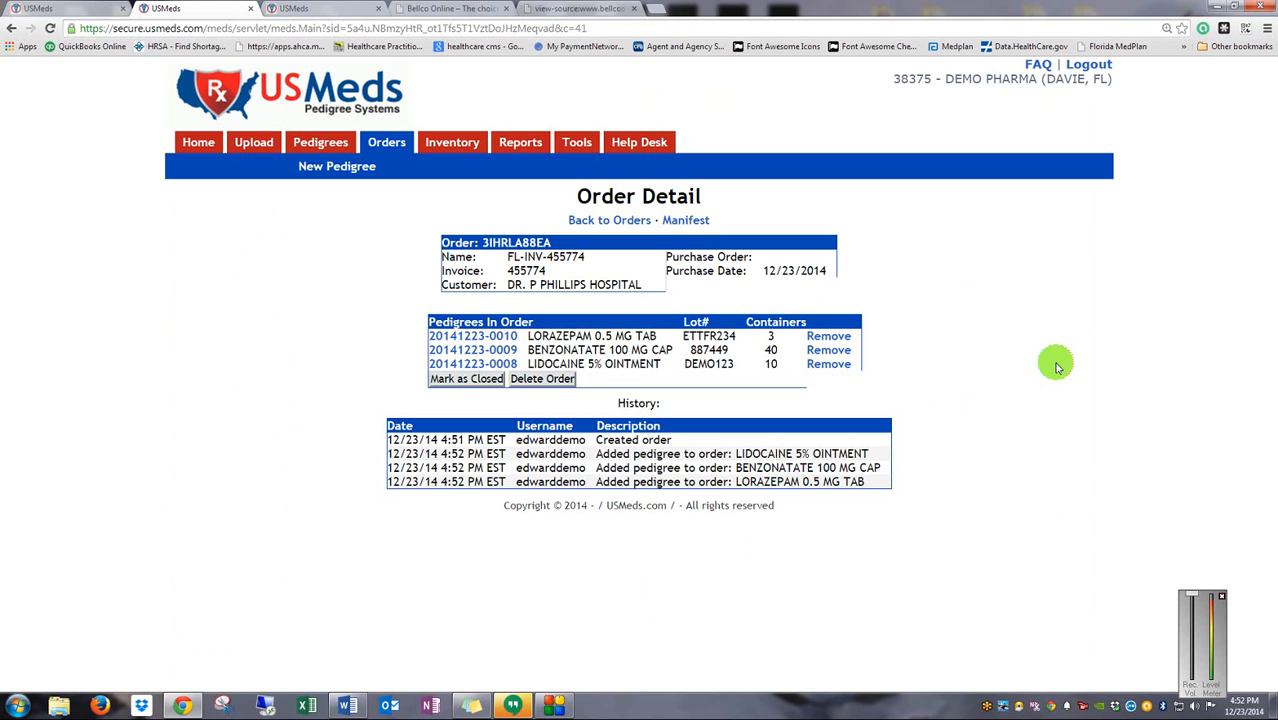
pyautogui.click(195, 145)
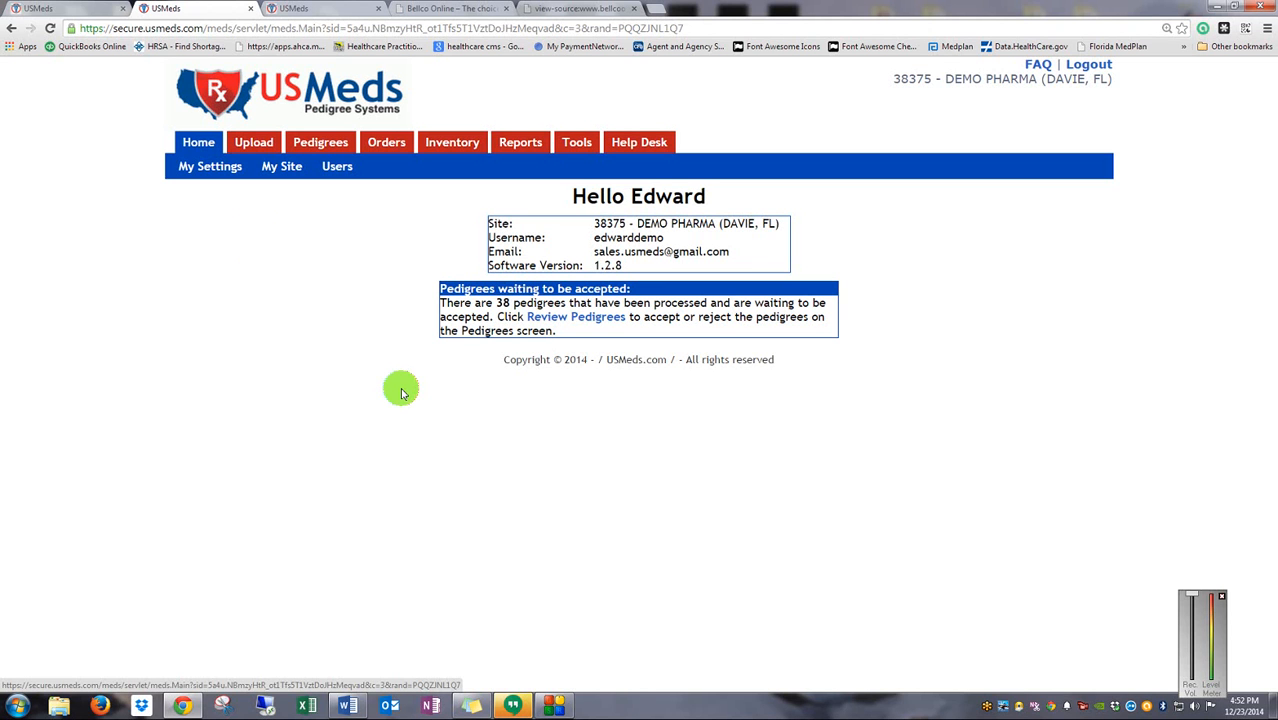
pyautogui.click(308, 146)
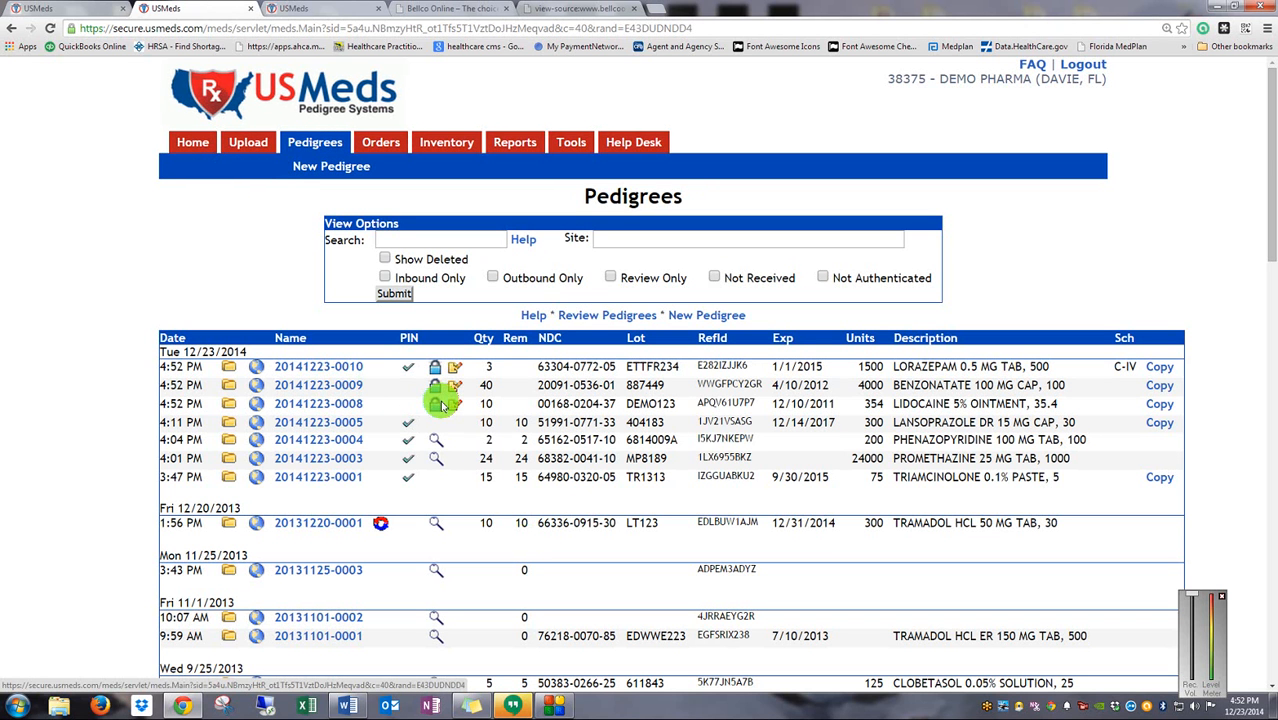
pyautogui.moveTo(385, 145)
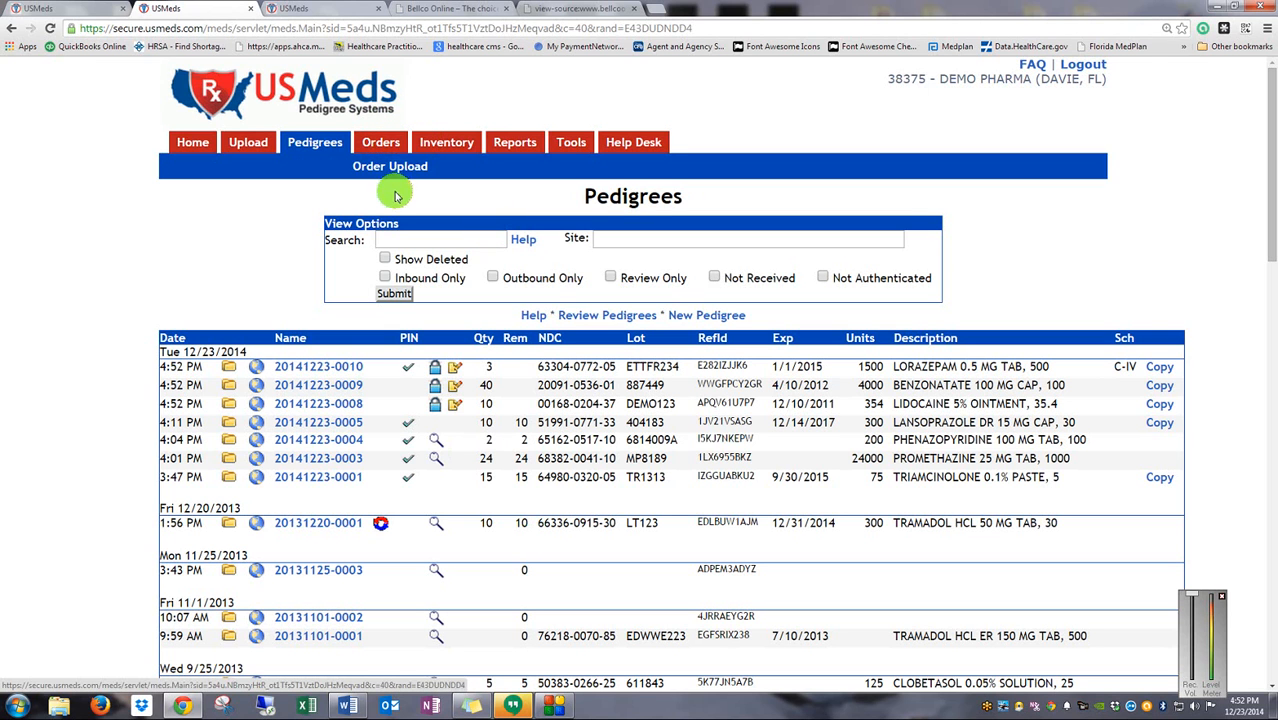
pyautogui.click(363, 147)
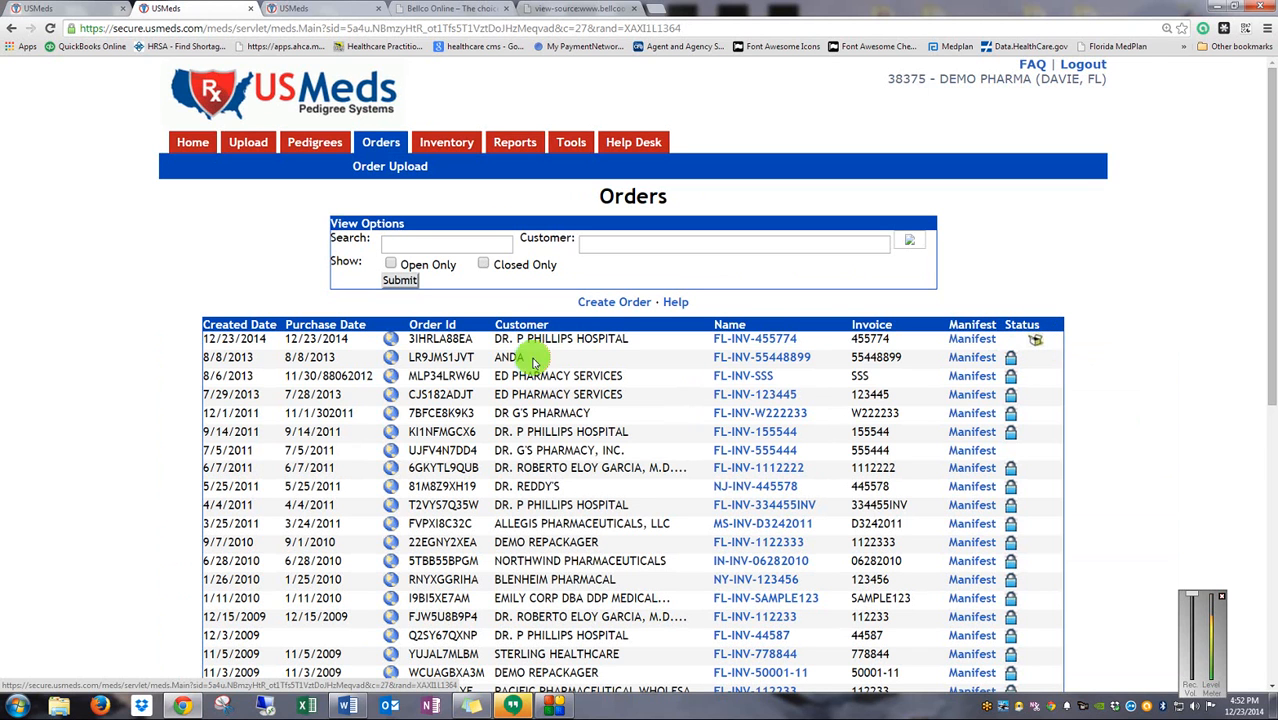
pyautogui.click(766, 340)
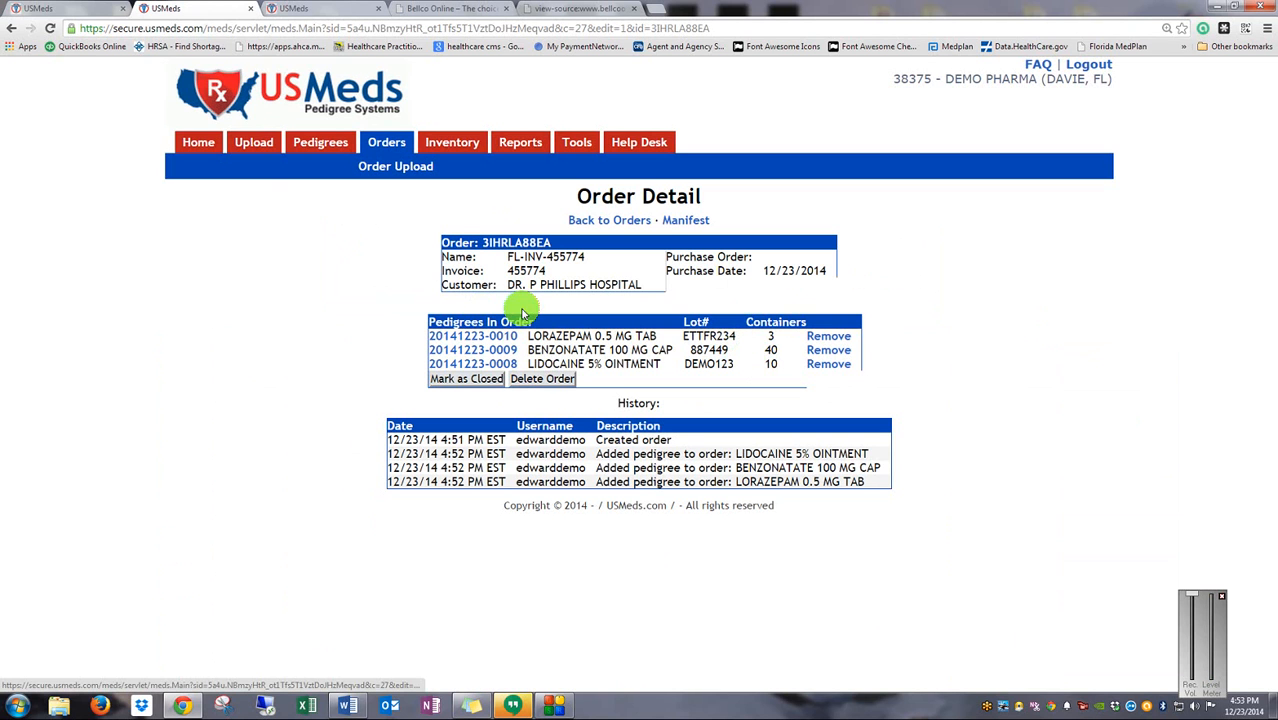
# Add one TRIAMCINOLONE 0.1% PASTE from Inventory to order FL-INV-455774
pyautogui.click(437, 143)
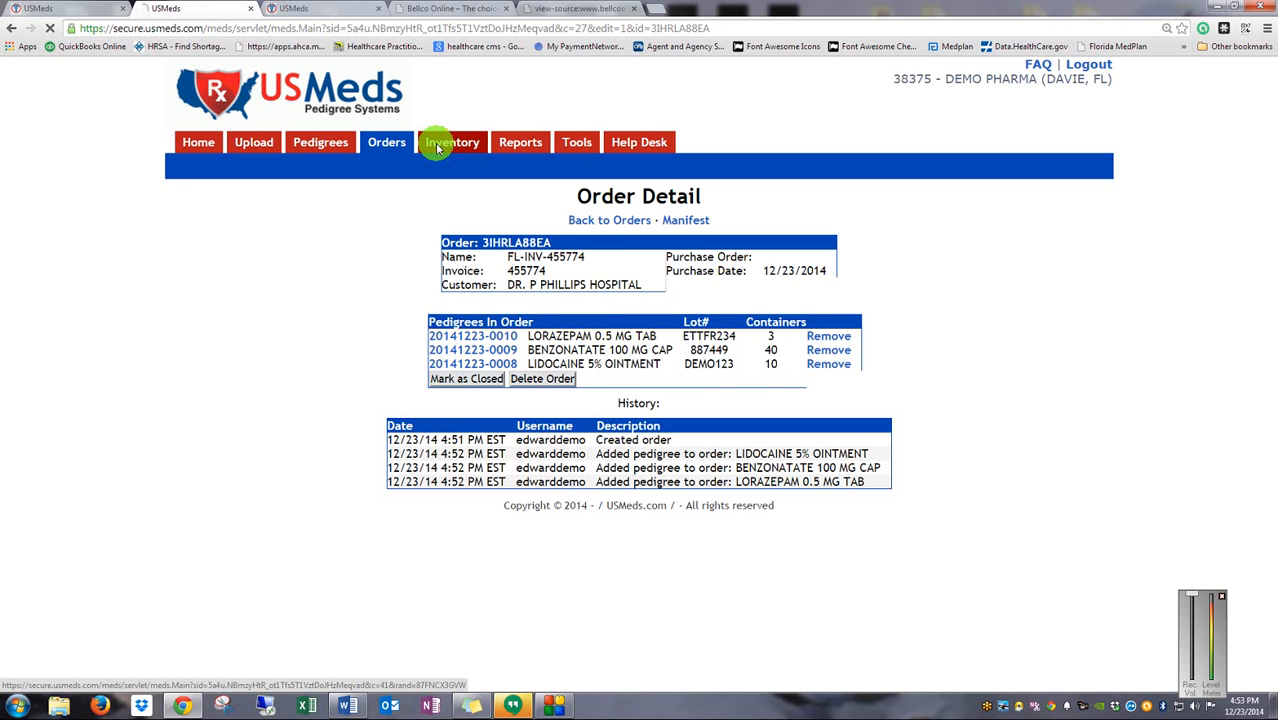
pyautogui.click(709, 294)
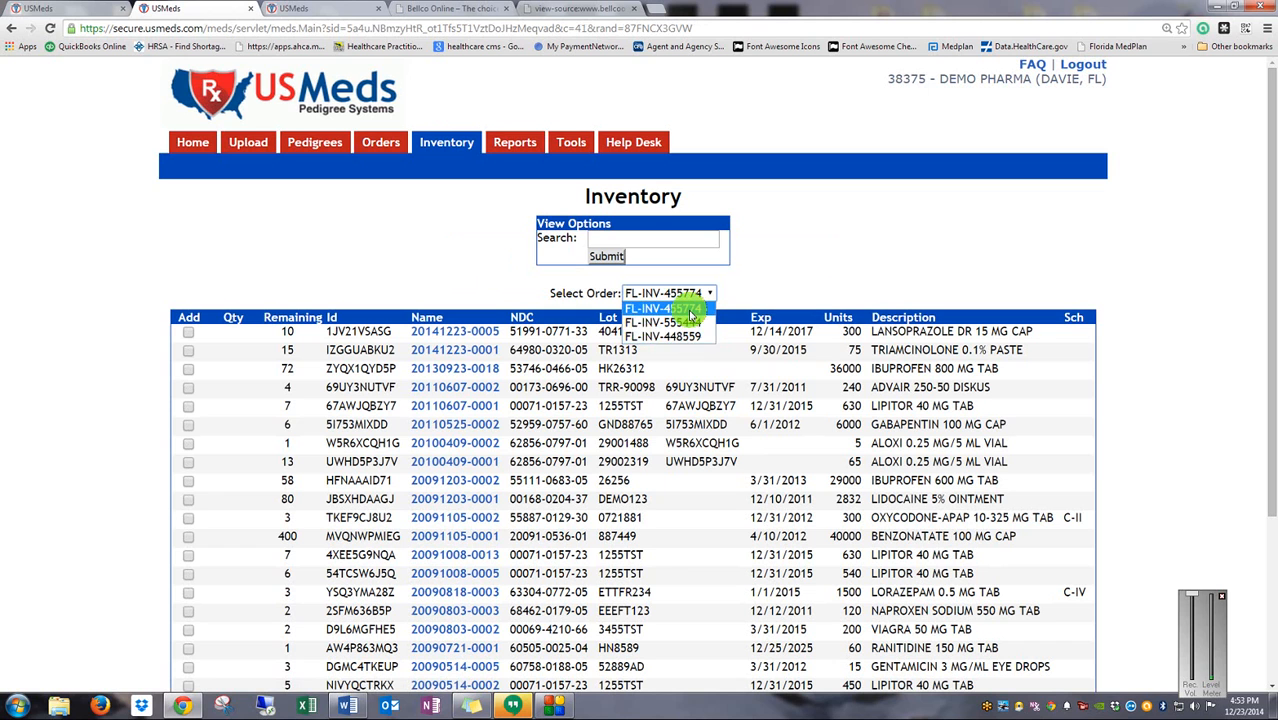
pyautogui.click(688, 310)
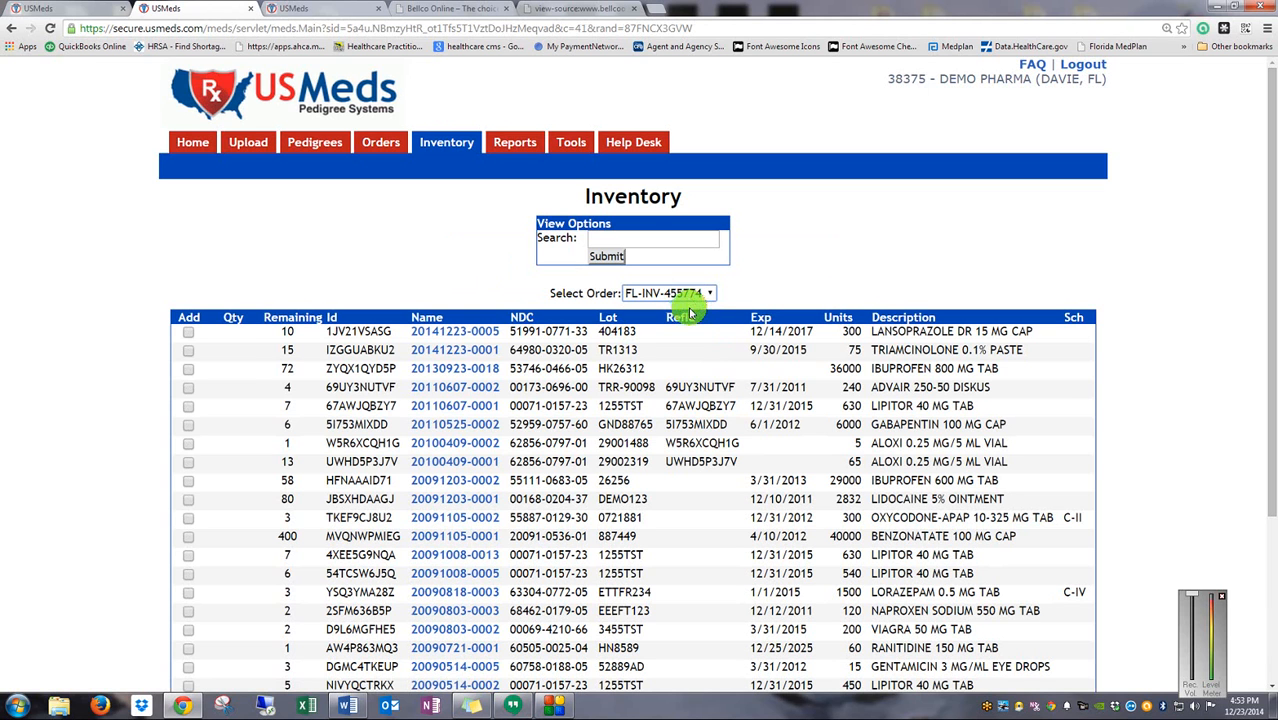
pyautogui.click(188, 351)
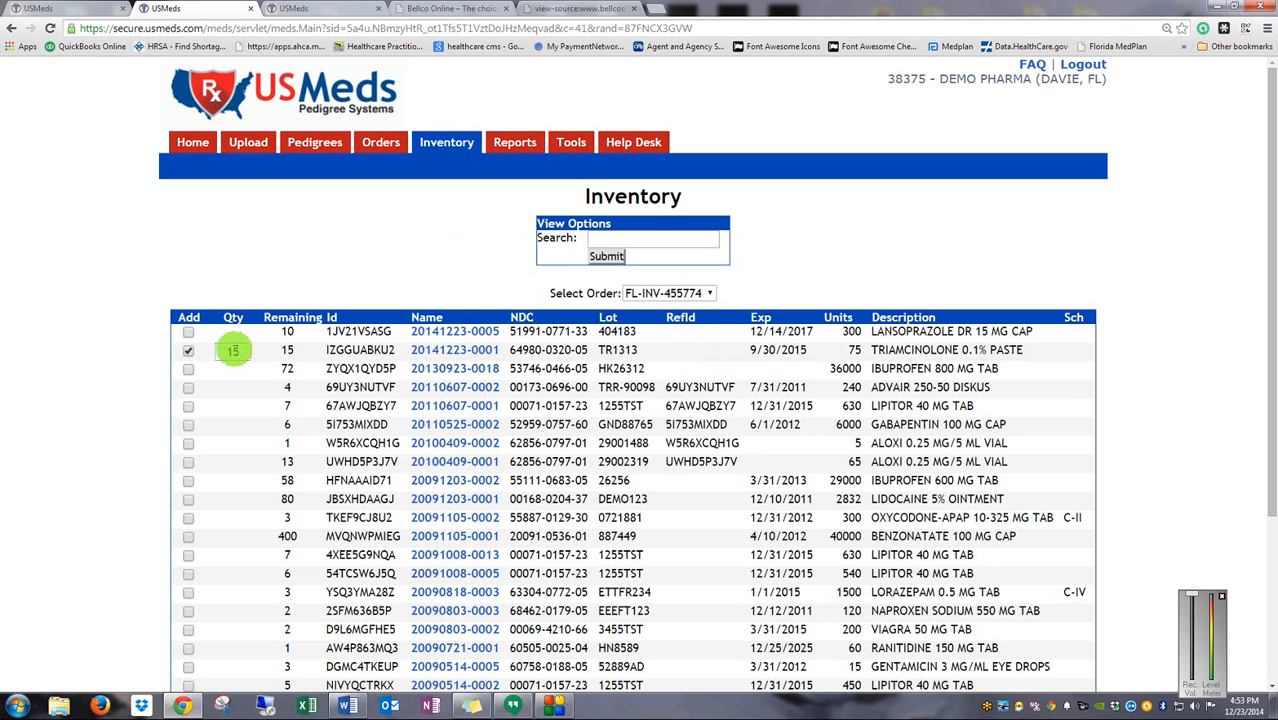
pyautogui.moveTo(243, 351); pyautogui.dragTo(170, 348)
pyautogui.write('1')
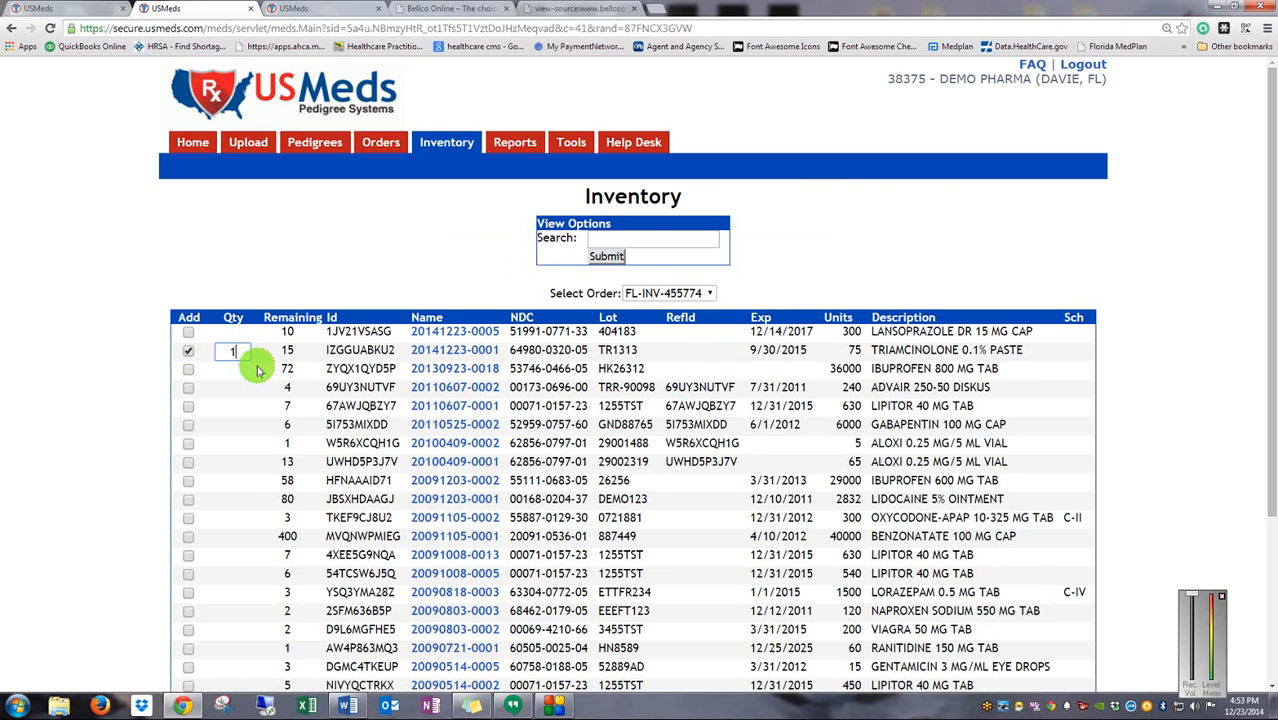
pyautogui.scroll(-2, 254, 362)
pyautogui.scroll(-1, 254, 442)
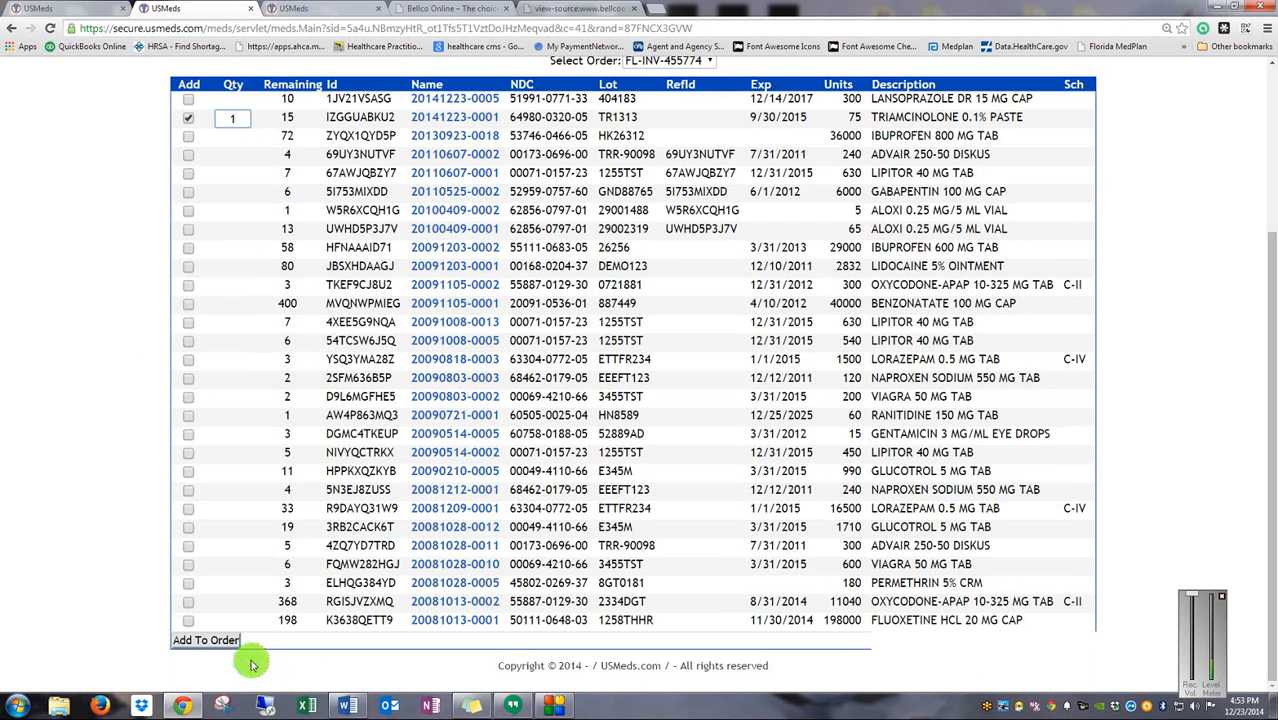
pyautogui.click(205, 640)
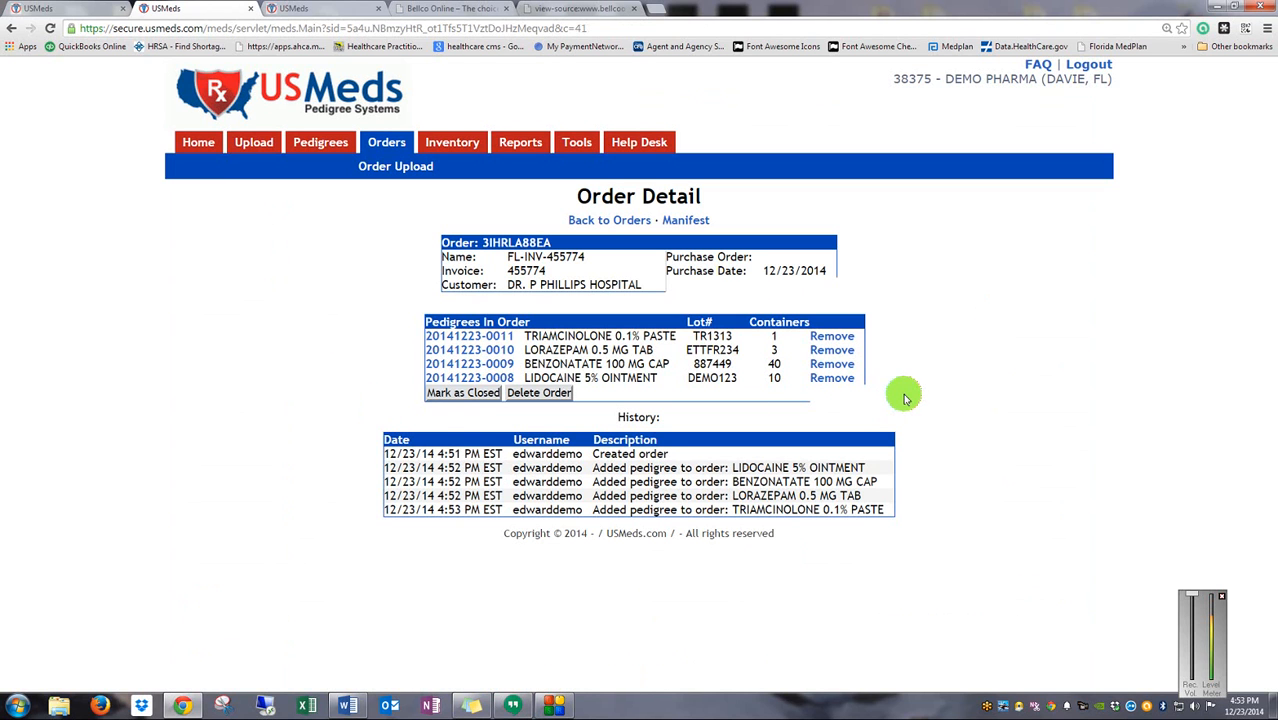
# Mark order FL-INV-455774 as closed and confirm
pyautogui.click(441, 394)
pyautogui.click(665, 120)
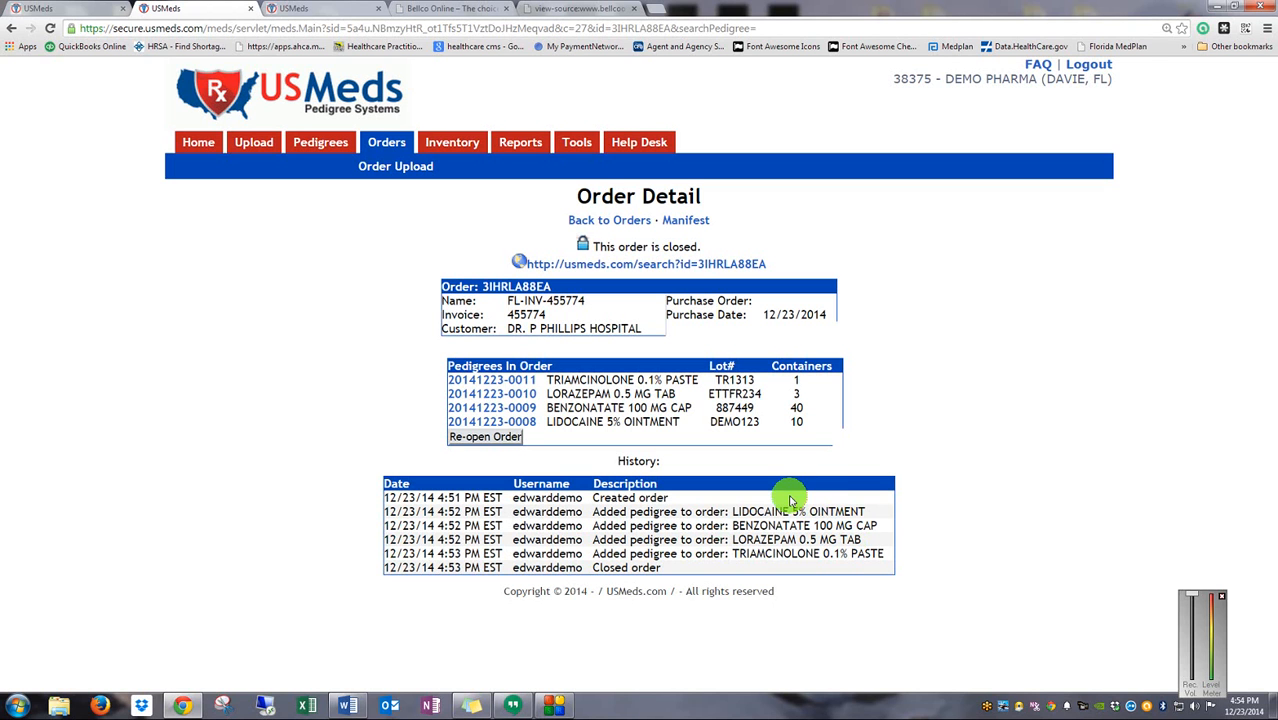
# Open the order's printable Manifest, try its View Pedigrees link, then return to the manifest
pyautogui.click(675, 221)
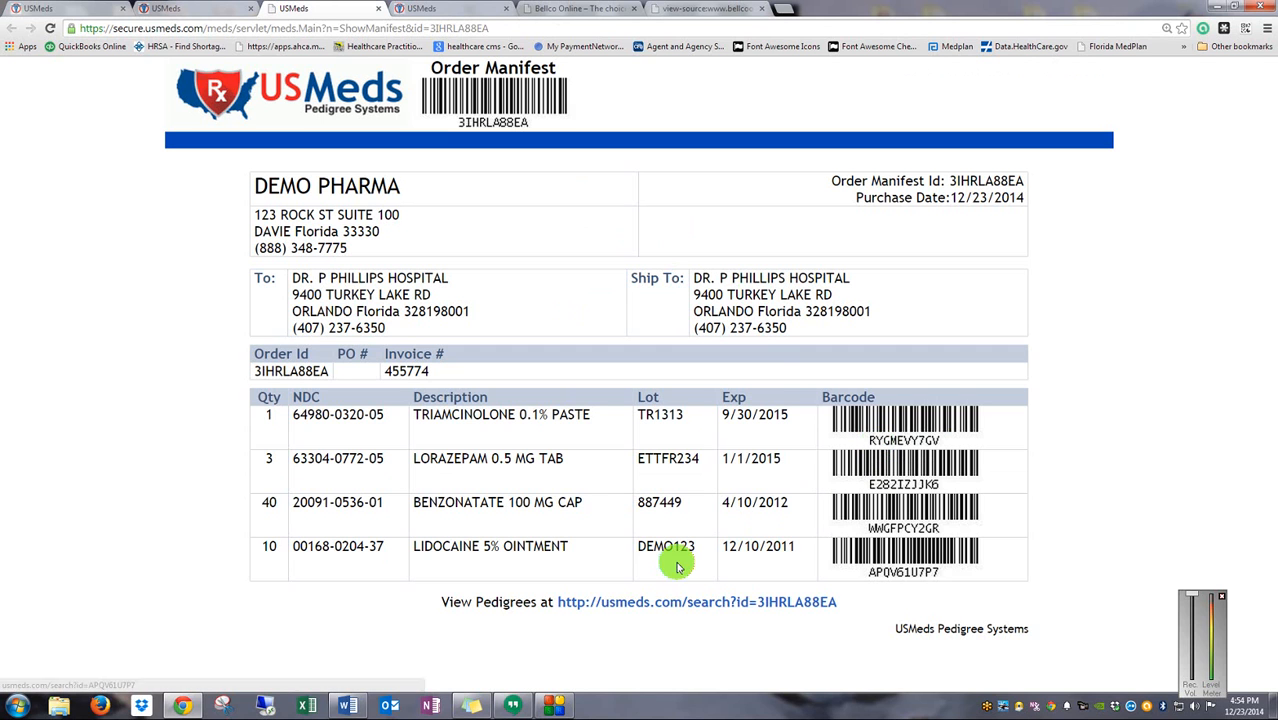
pyautogui.click(758, 603)
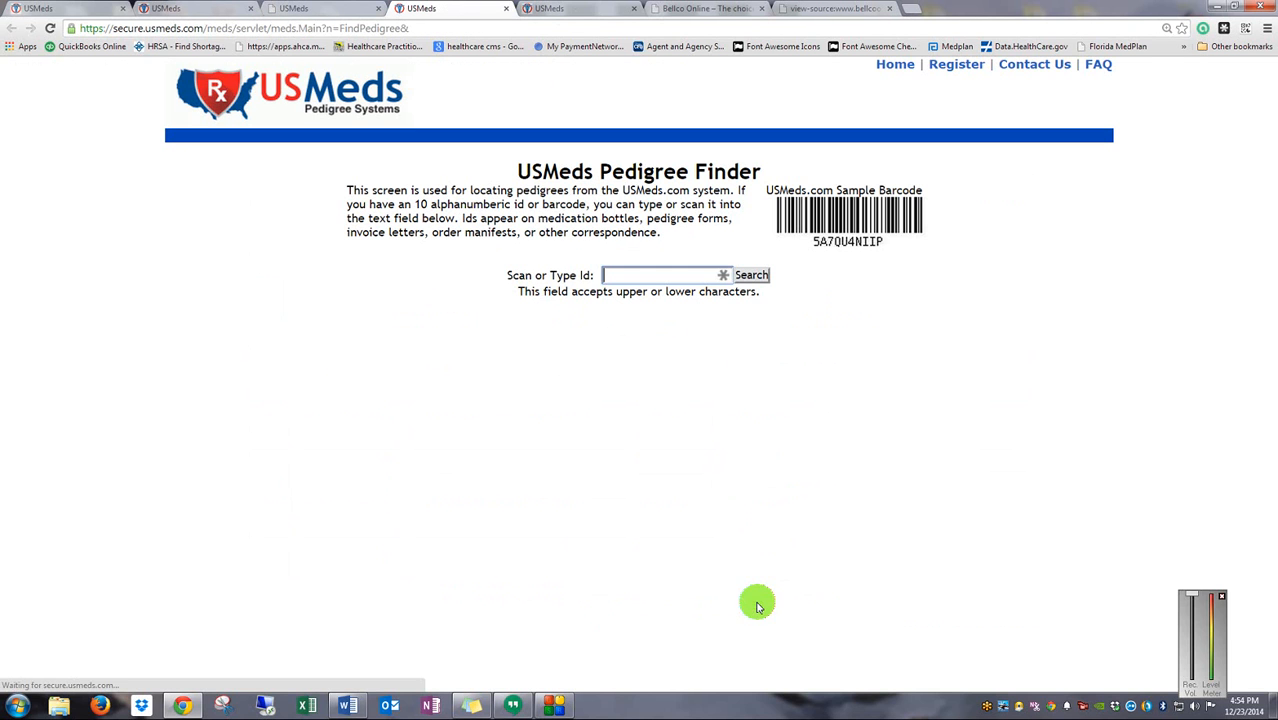
pyautogui.click(321, 12)
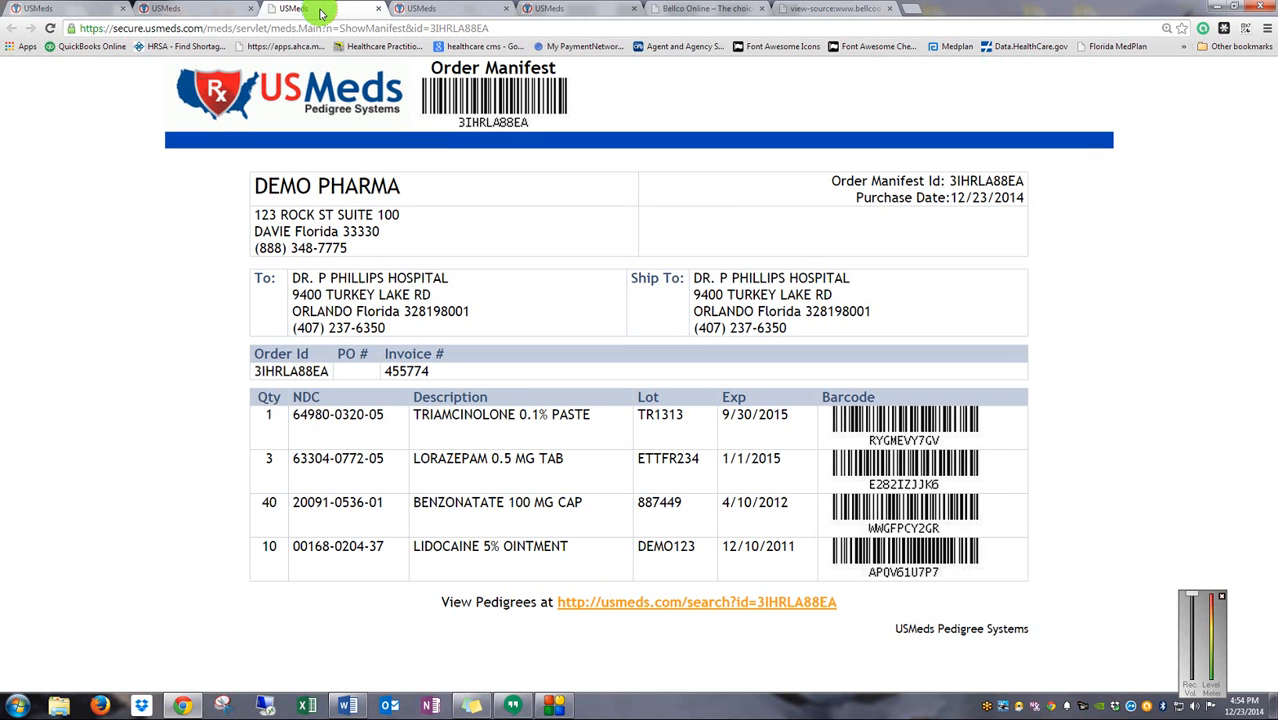